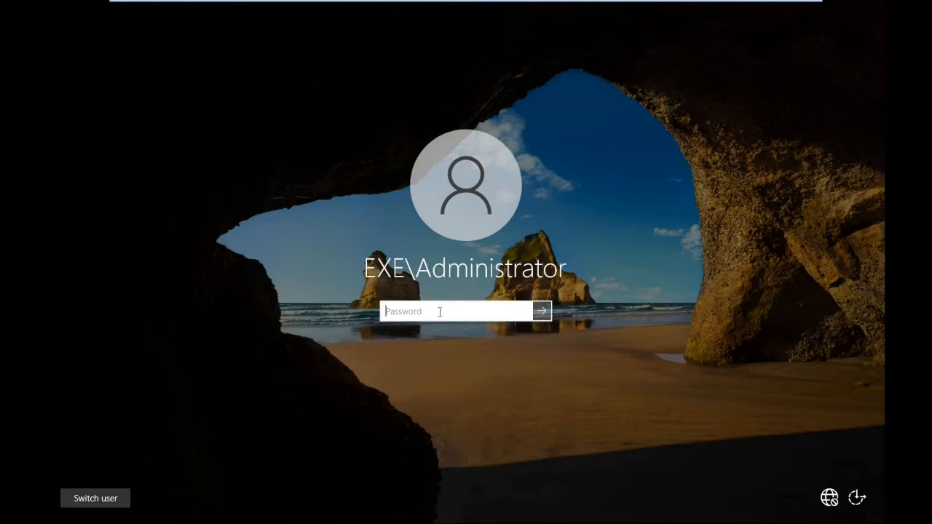
# Sign in to the server with the Administrator account password and close the DHCP console
pyautogui.write('••••••••••')
pyautogui.press('Return')
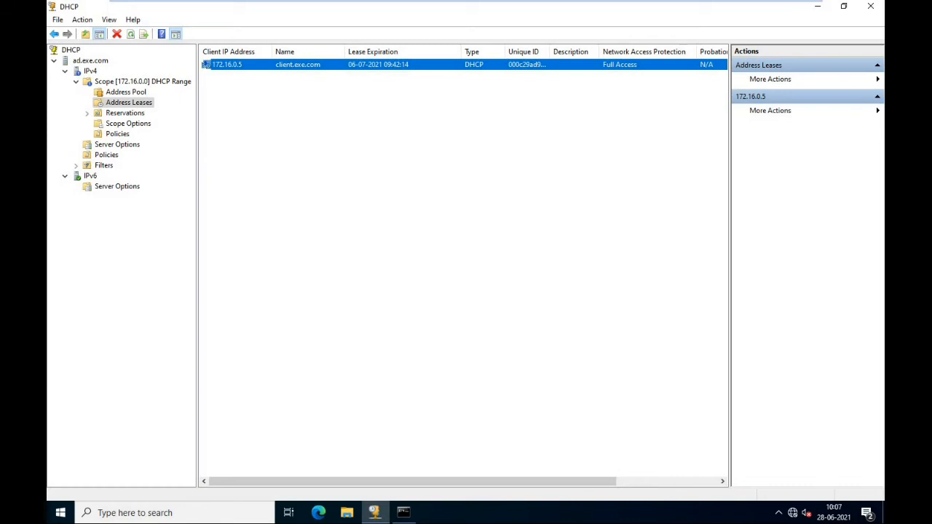
pyautogui.click(871, 5)
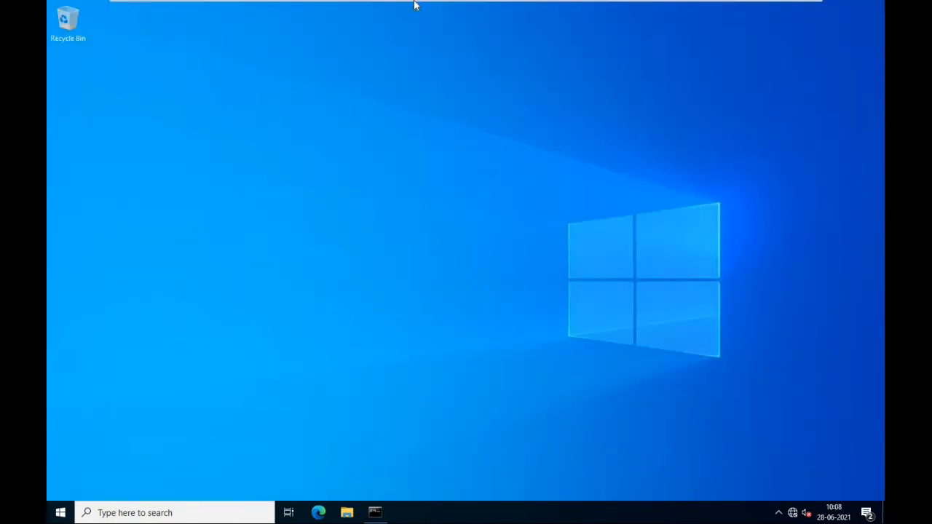
# Open DNS Manager with dnsmgmt.msc in a maximized window and expand the AD server's Forward Lookup Zones
pyautogui.moveTo(414, 3)
pyautogui.press('super+r')
pyautogui.write('d')
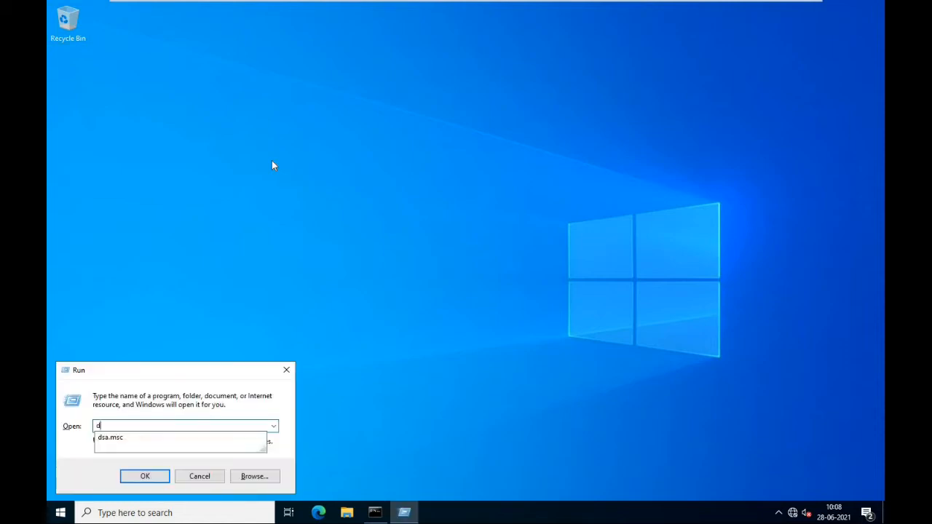
pyautogui.write('nsmgmt.msc')
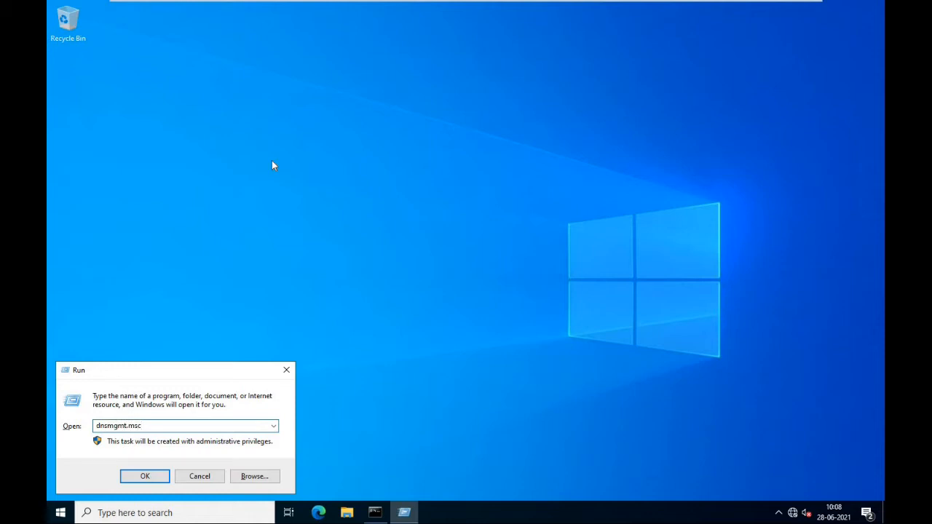
pyautogui.press('Return')
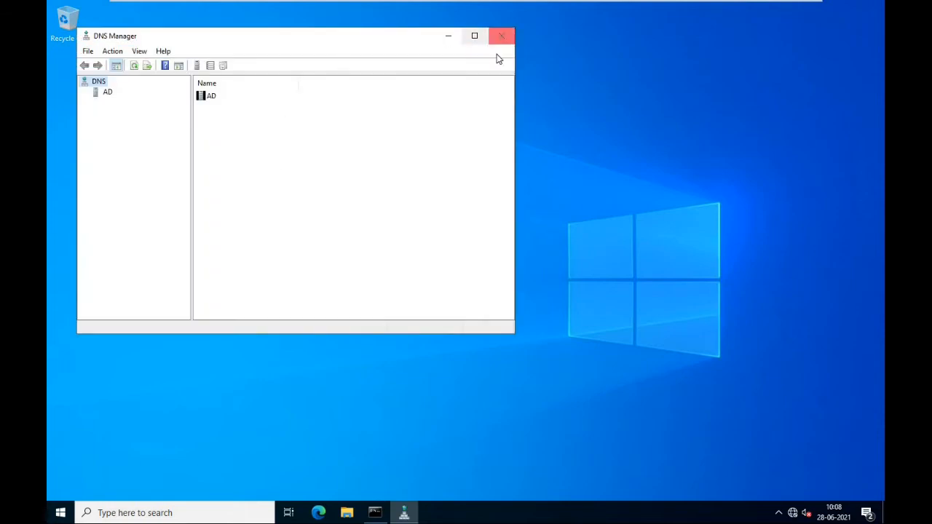
pyautogui.click(480, 36)
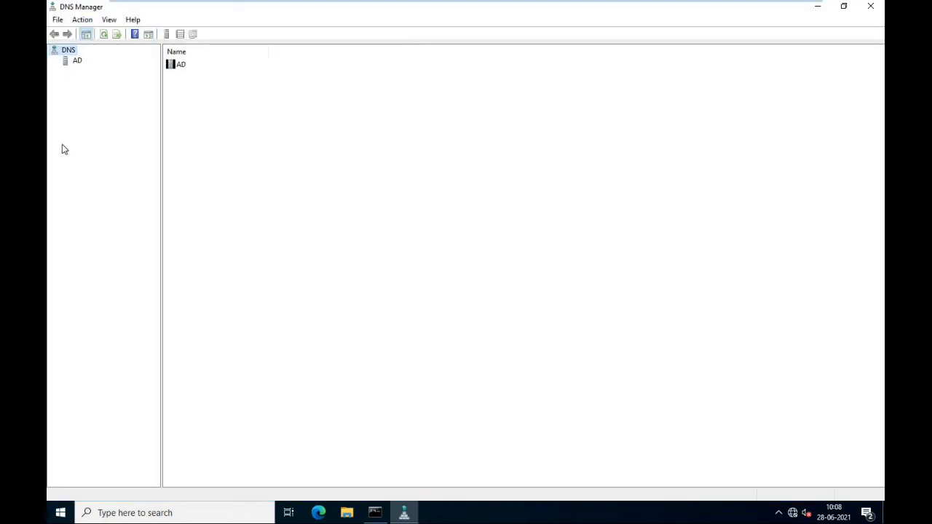
pyautogui.doubleClick(75, 64)
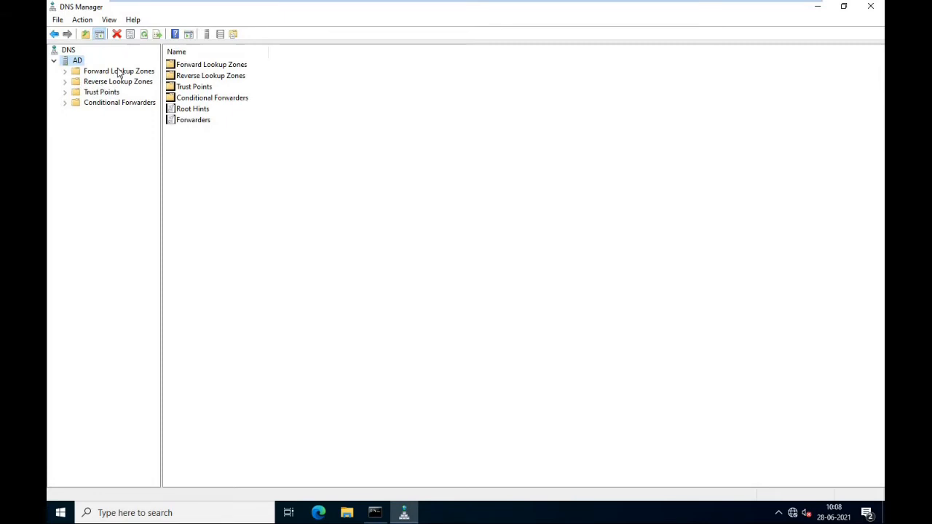
pyautogui.doubleClick(117, 72)
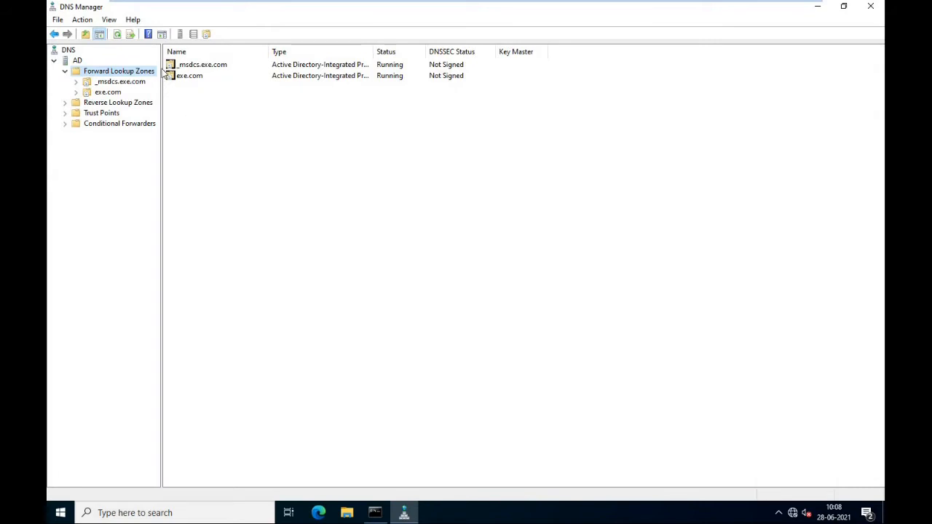
# Start a new primary reverse lookup zone stored in Active Directory and replicated to all DNS servers on domain controllers in the exe.com domain
pyautogui.click(139, 107)
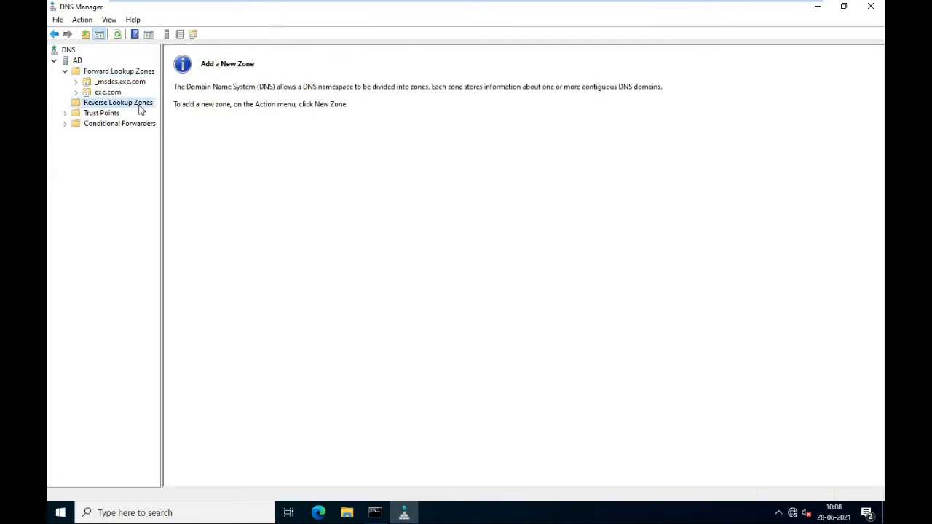
pyautogui.rightClick(141, 108)
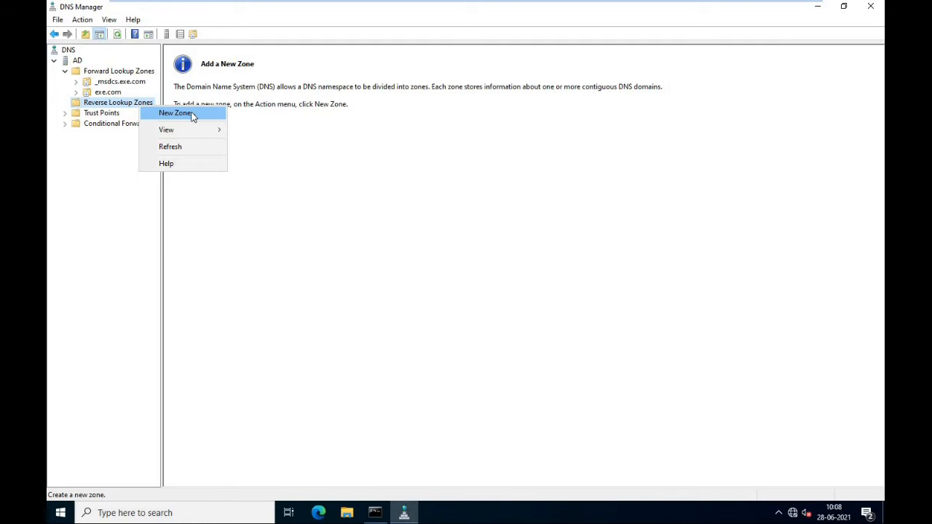
pyautogui.click(193, 117)
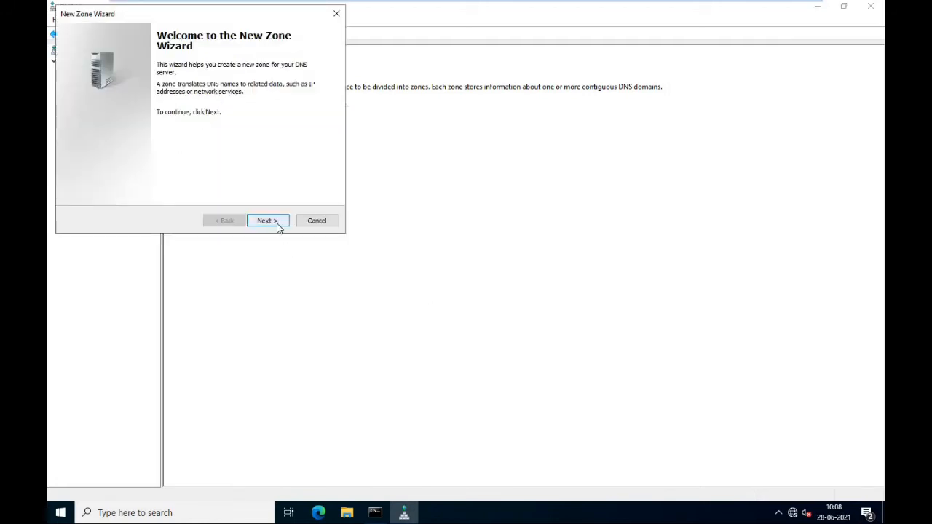
pyautogui.click(280, 226)
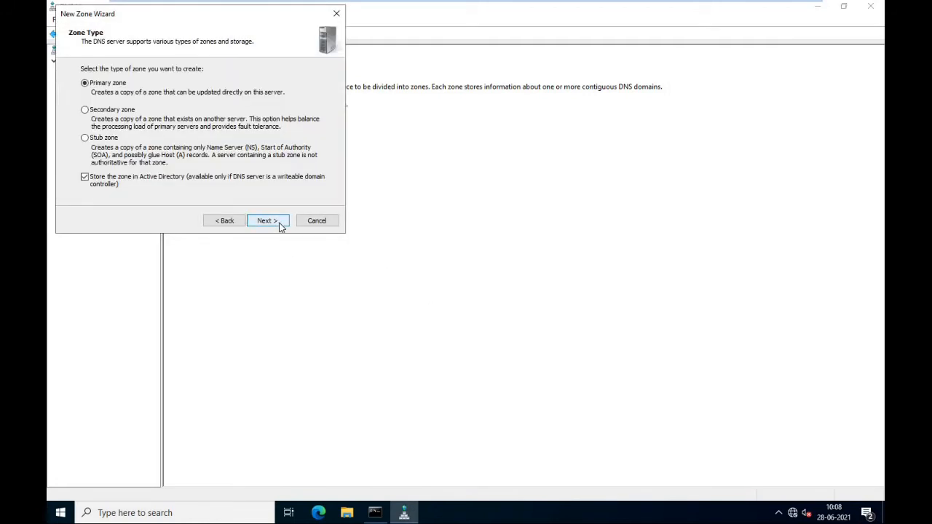
pyautogui.click(280, 227)
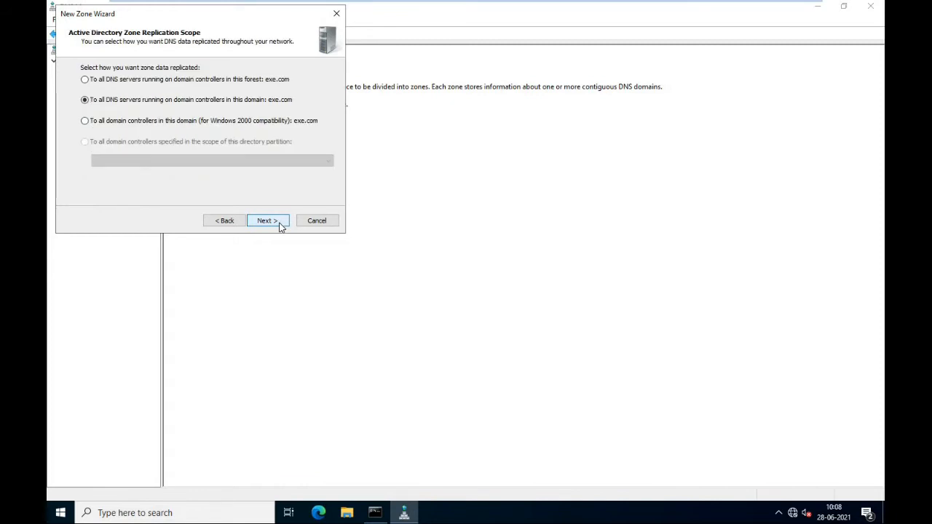
pyautogui.click(280, 226)
pyautogui.click(281, 227)
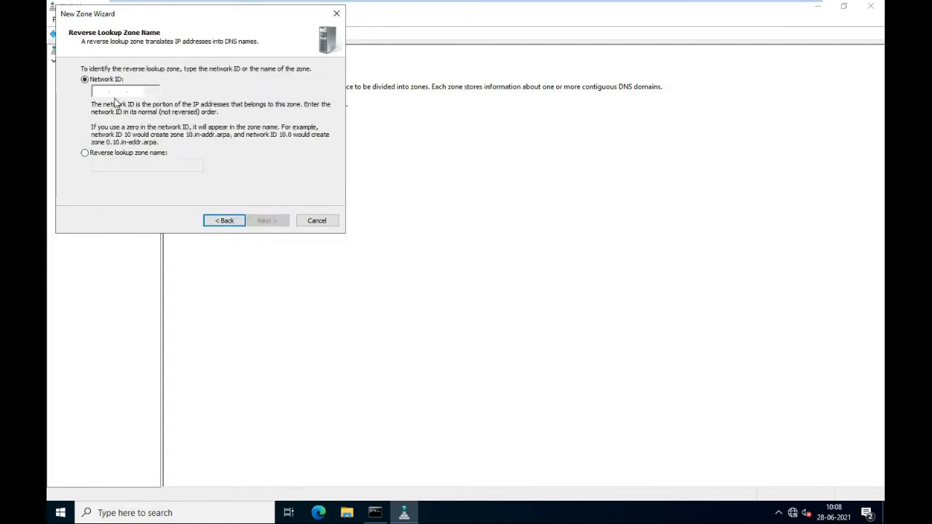
# Run ipconfig in a new Command Prompt window to check the server's IPv4 address
pyautogui.press('super+r')
pyautogui.write('cmd')
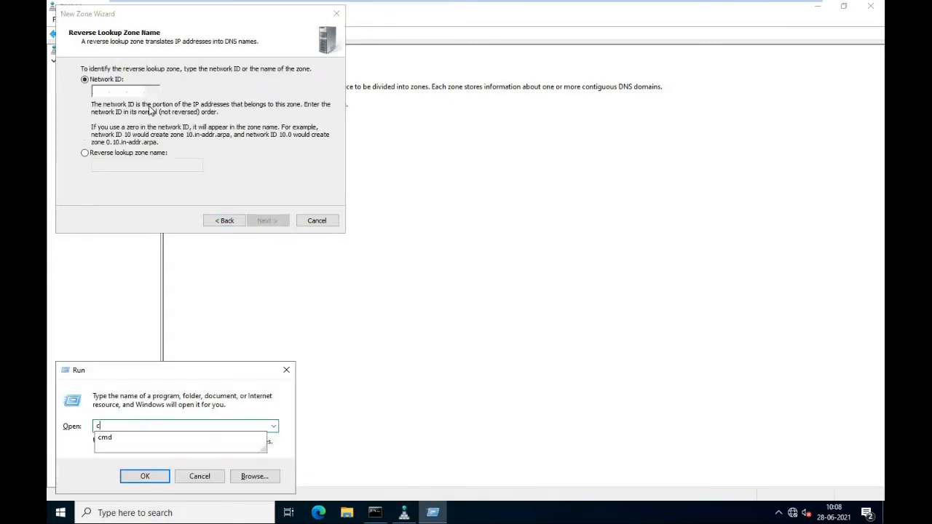
pyautogui.press('Return')
pyautogui.write('ipconfig')
pyautogui.press('Return')
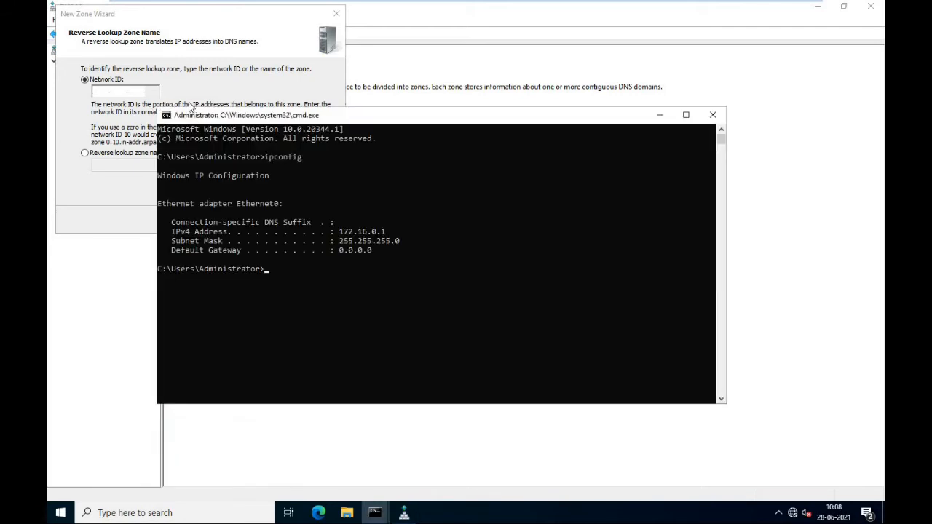
# Set the reverse zone's network ID to 172.16.0, allow only secure dynamic updates and finish creating the zone
pyautogui.click(95, 91)
pyautogui.write('172 .16 .0')
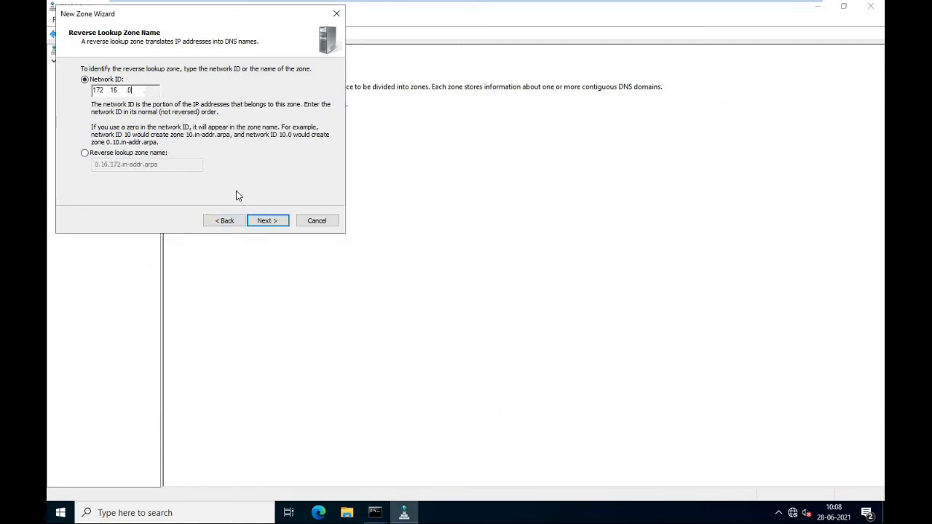
pyautogui.write('0')
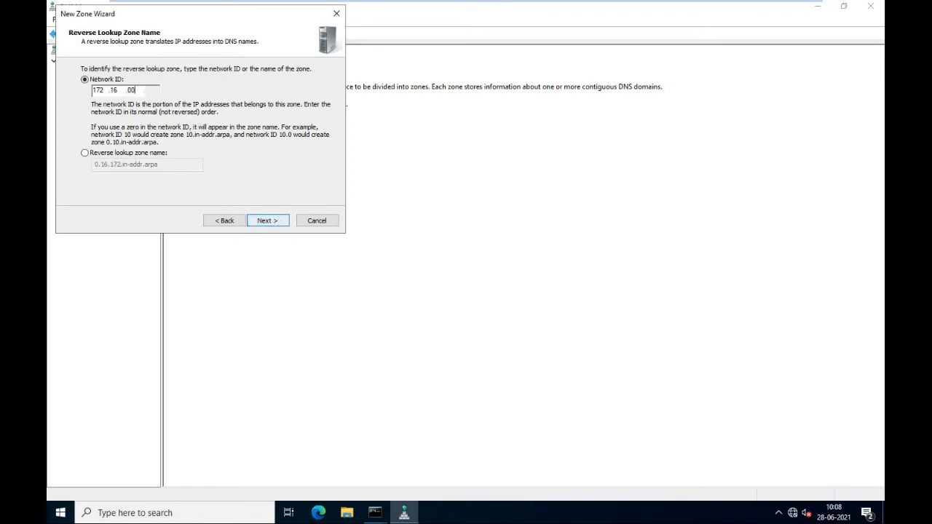
pyautogui.press('BackSpace')
pyautogui.press('Tab')
pyautogui.click(277, 226)
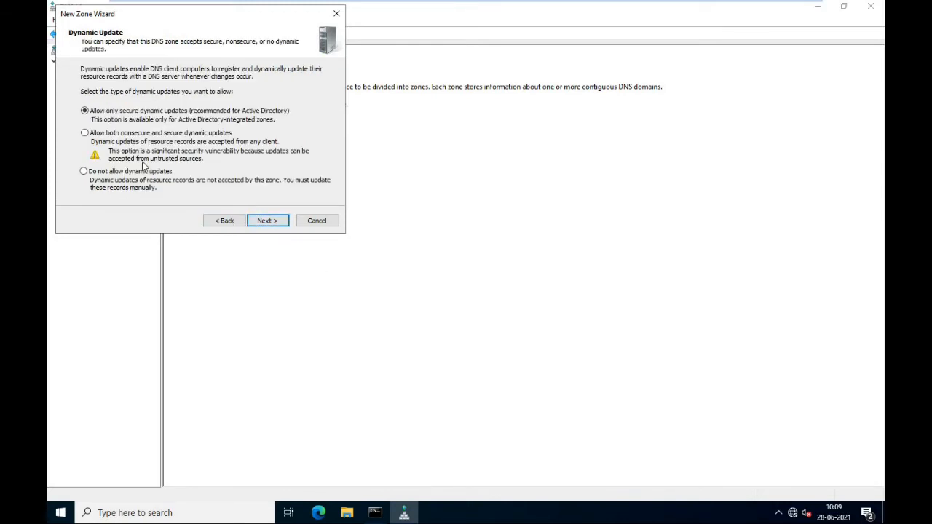
pyautogui.click(279, 225)
pyautogui.click(280, 224)
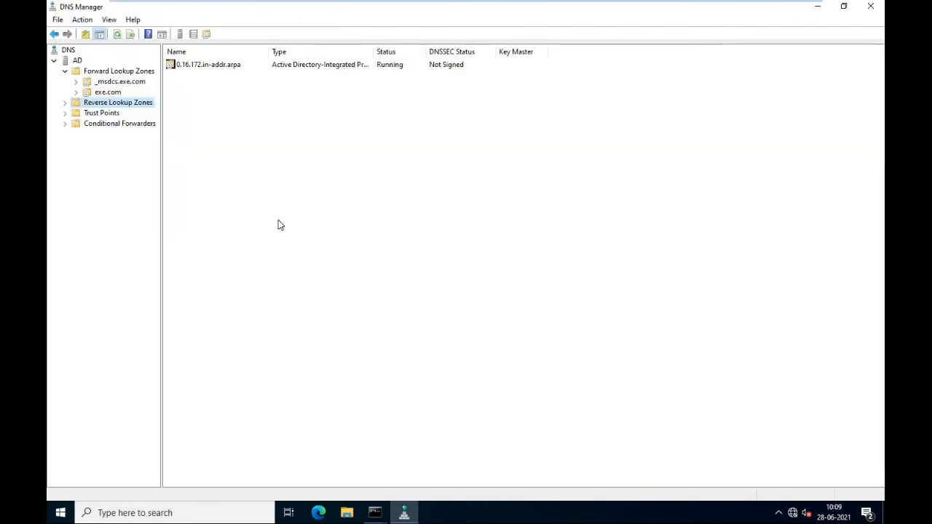
# Start a new pointer (PTR) record in the 0.16.172.in-addr.arpa zone with host IP address 172.16.0.1
pyautogui.doubleClick(121, 104)
pyautogui.click(110, 115)
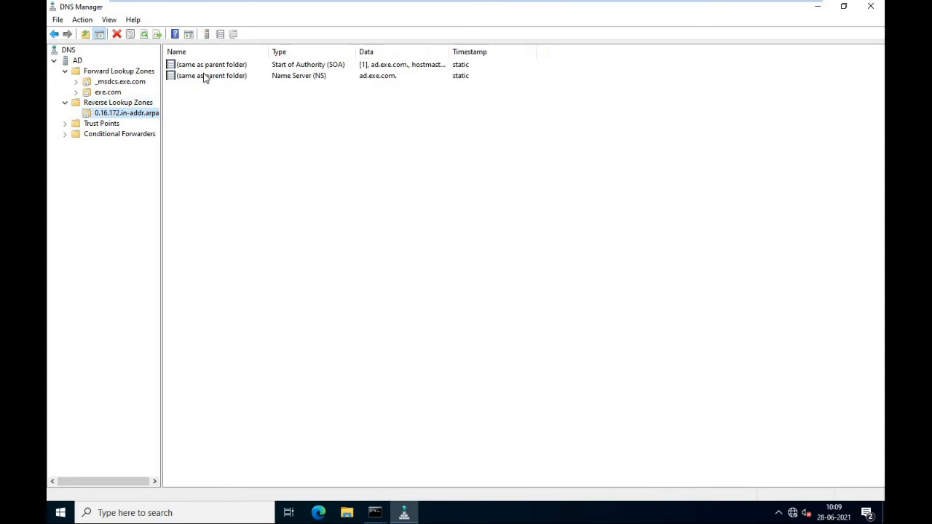
pyautogui.rightClick(273, 95)
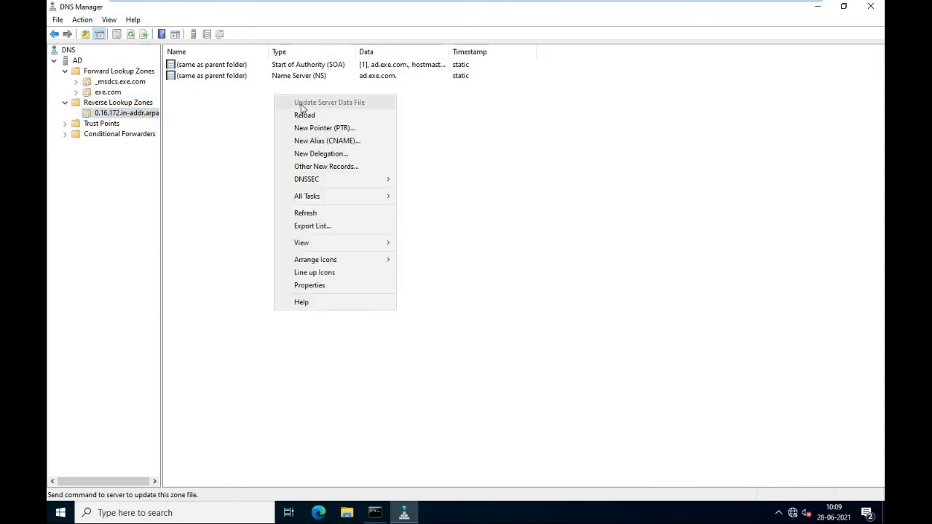
pyautogui.click(351, 128)
pyautogui.click(436, 178)
pyautogui.write('1')
# Assign the ad host from the exe.com forward lookup zone as the pointer record's host name and save the record
pyautogui.click(546, 233)
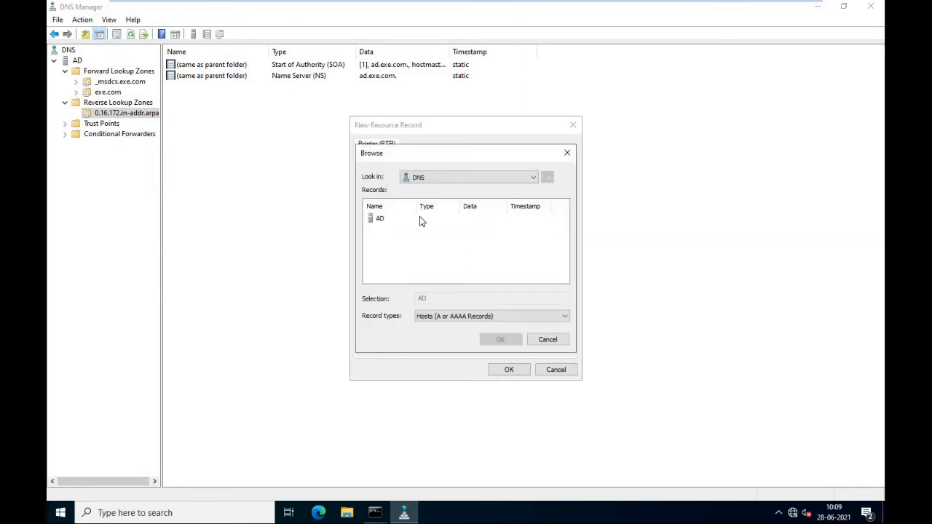
pyautogui.doubleClick(375, 218)
pyautogui.click(395, 225)
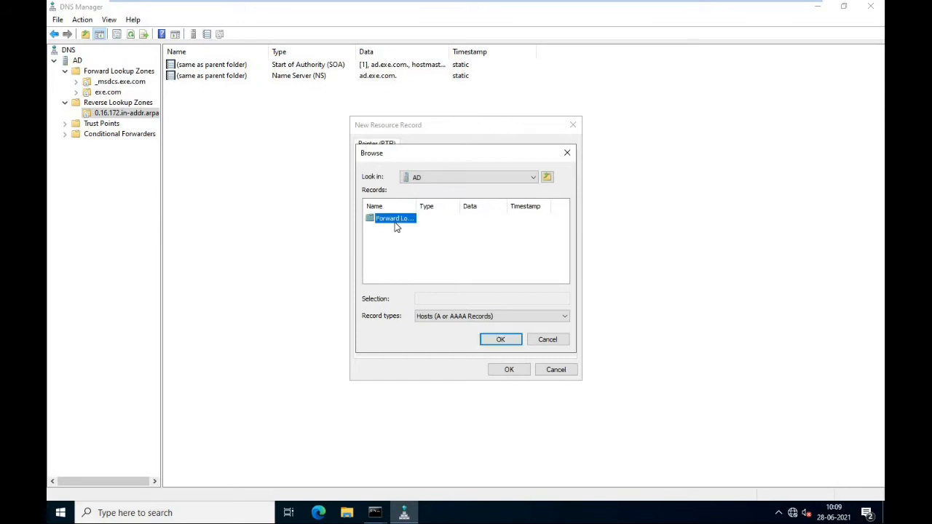
pyautogui.doubleClick(395, 226)
pyautogui.doubleClick(392, 229)
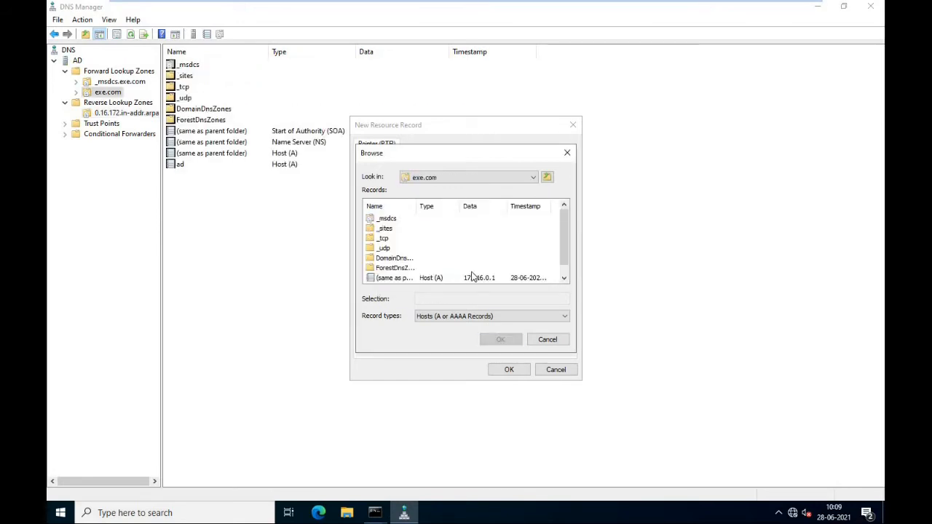
pyautogui.scroll(-1, 495, 260)
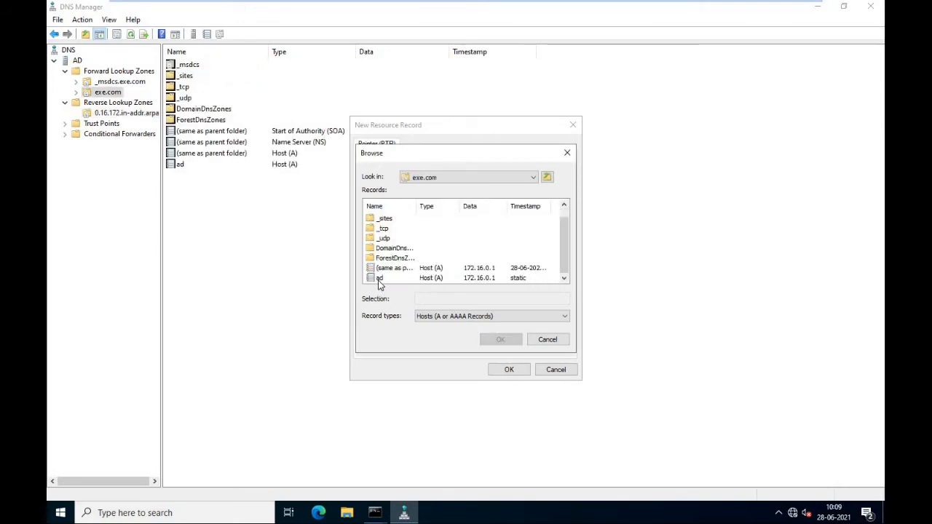
pyautogui.click(379, 279)
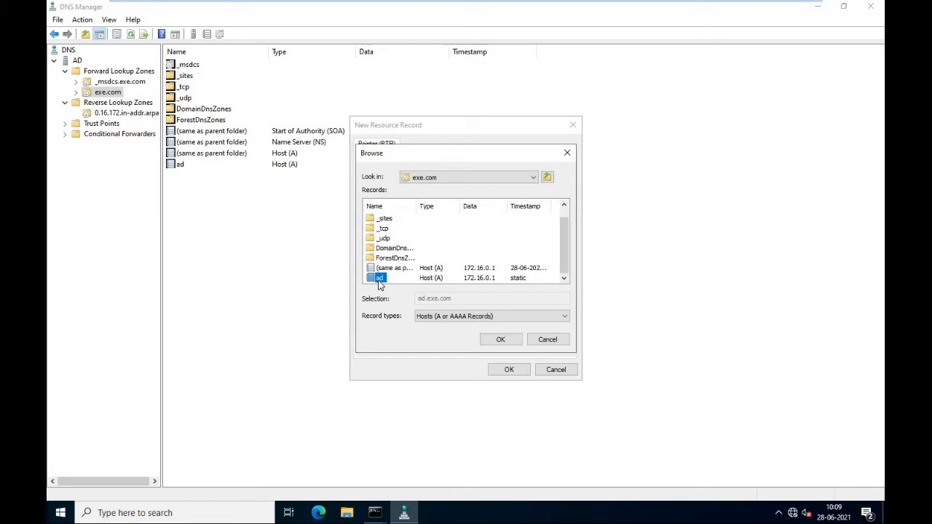
pyautogui.click(502, 340)
pyautogui.click(522, 373)
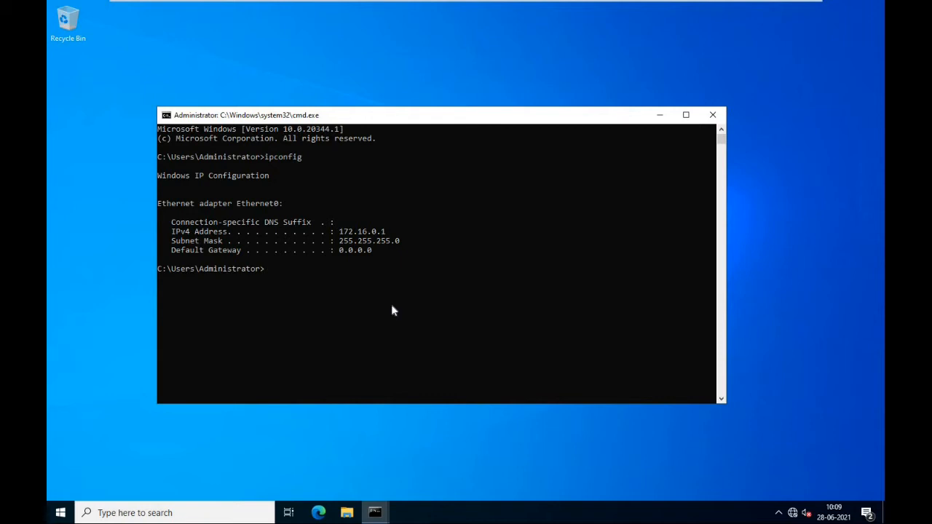
# Test name resolution by running nslookup and querying exe.com, and close the Command Prompt window
pyautogui.write('nslookup')
pyautogui.press('Return')
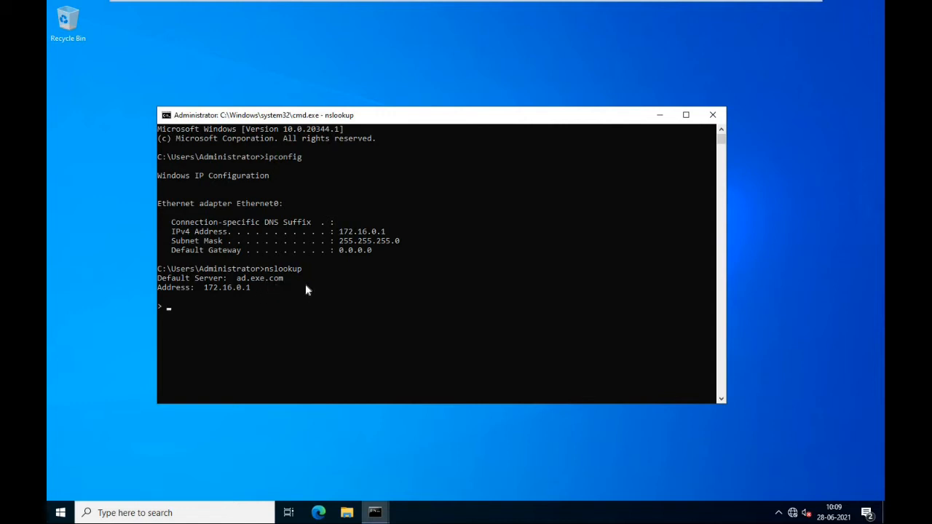
pyautogui.write('exe.com')
pyautogui.press('Return')
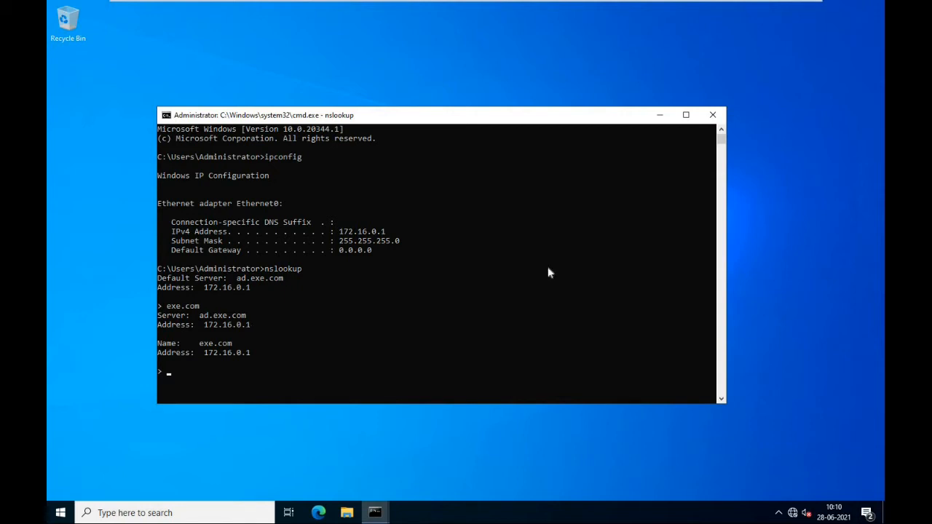
pyautogui.click(713, 118)
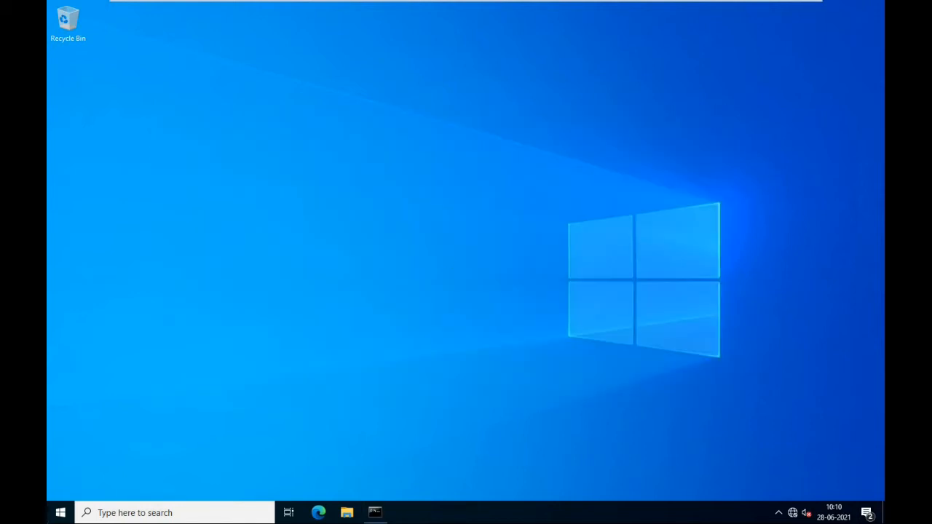
# Open Server Manager and try to start adding roles and features
pyautogui.click(62, 514)
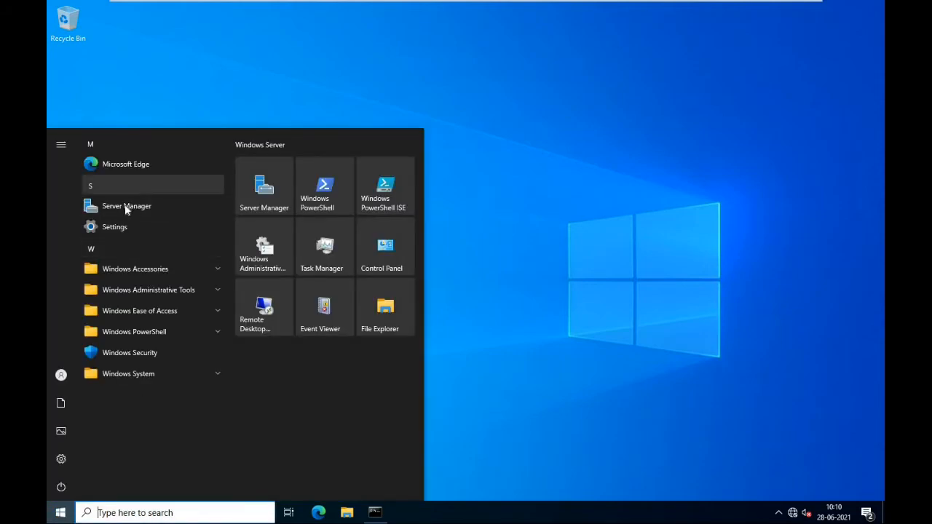
pyautogui.click(126, 207)
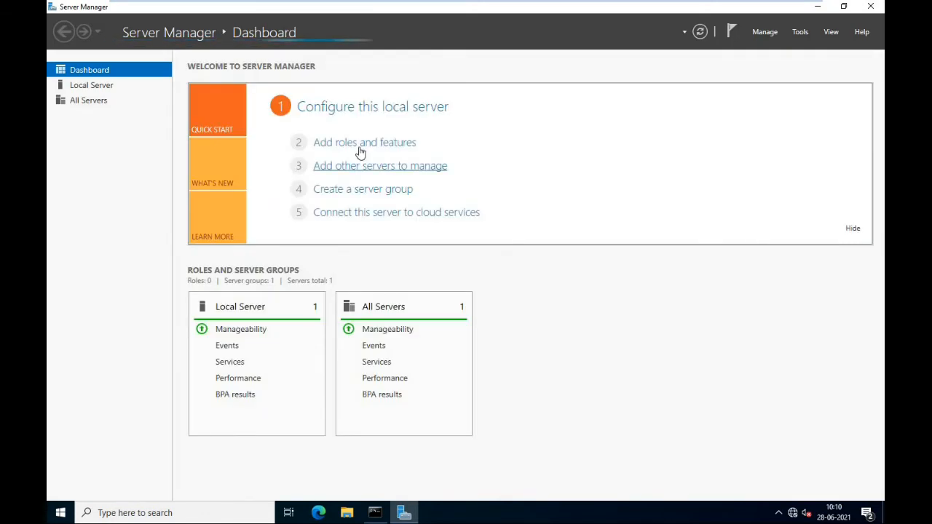
pyautogui.click(368, 142)
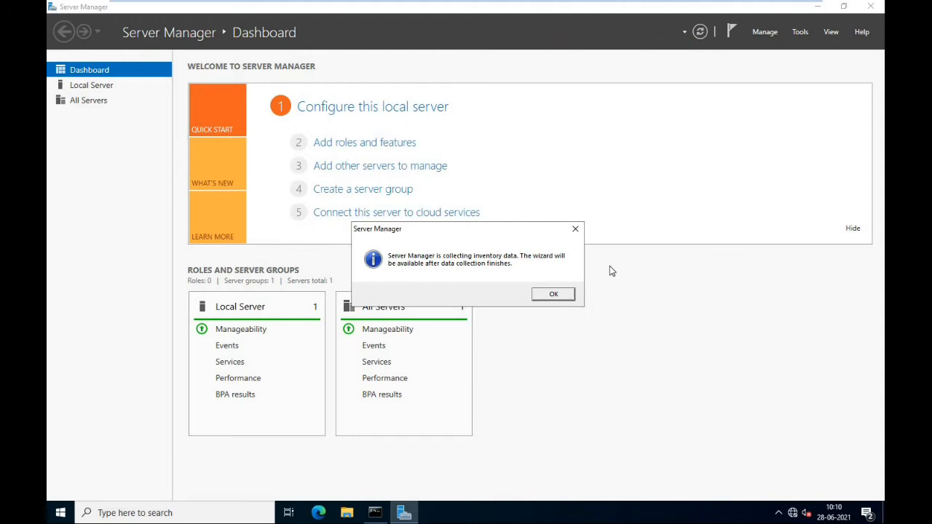
pyautogui.click(557, 294)
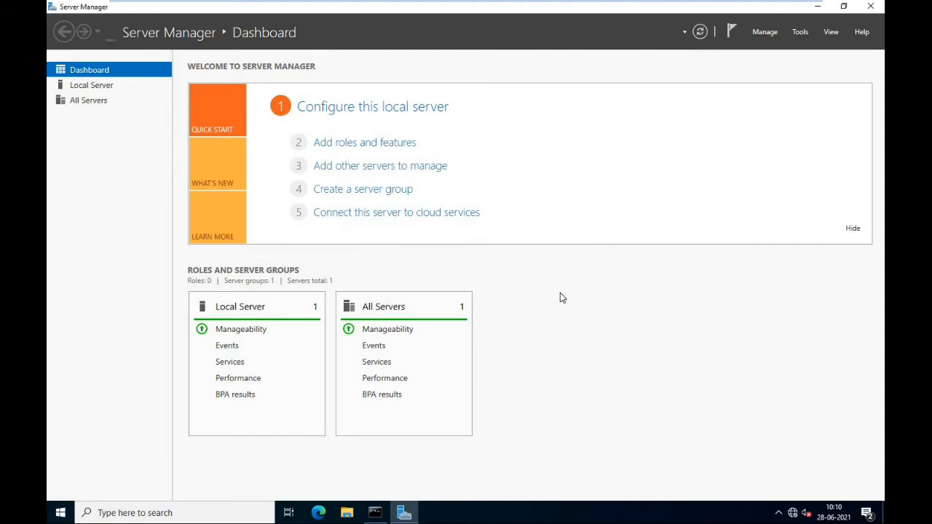
# Choose a role-based installation on AD.exe.com and select the Windows Deployment Services role with its required management tools
pyautogui.click(377, 329)
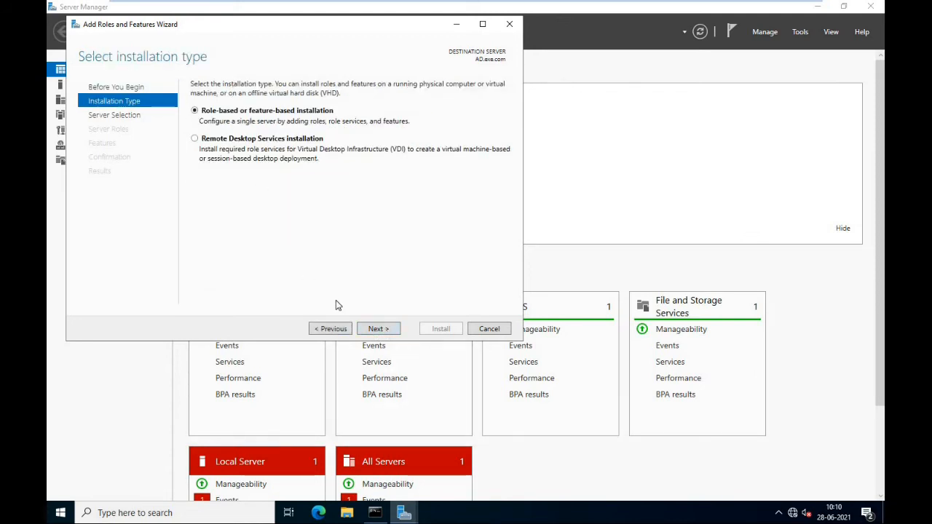
pyautogui.click(381, 328)
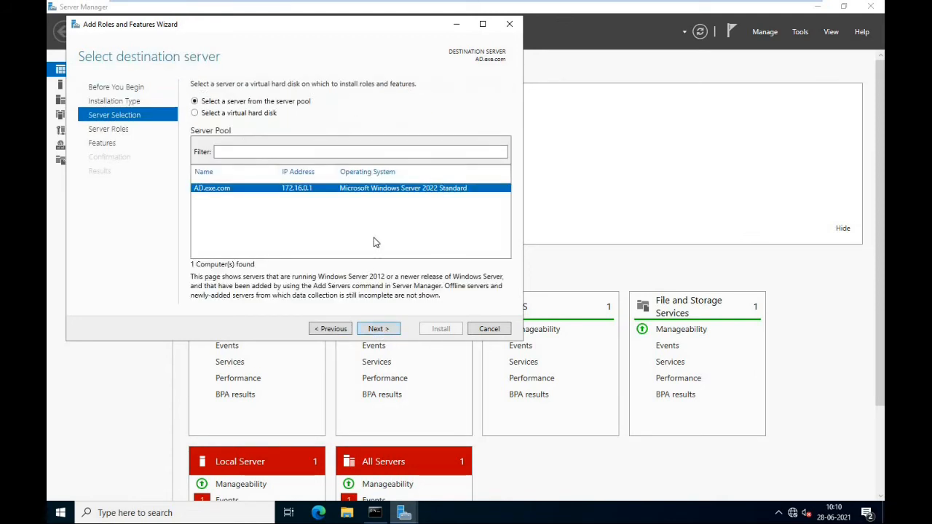
pyautogui.click(380, 329)
pyautogui.moveTo(372, 212); pyautogui.dragTo(372, 238)
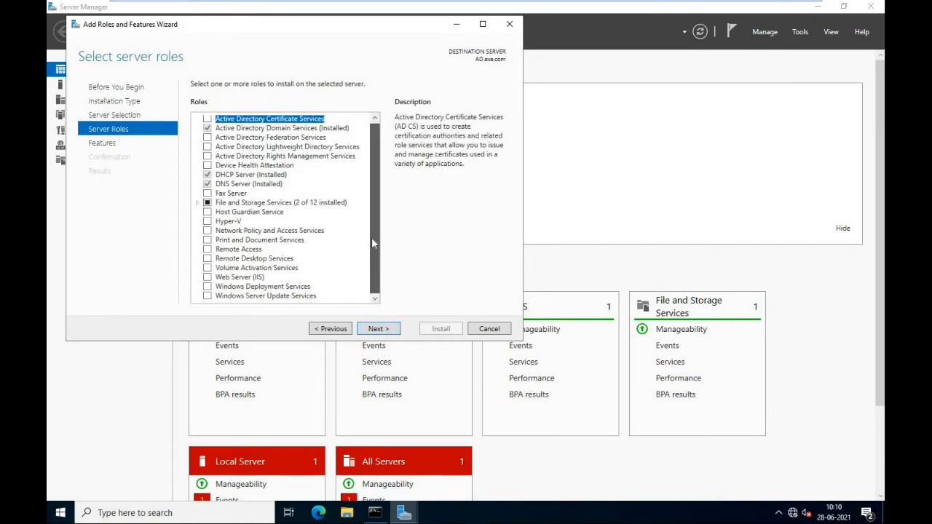
pyautogui.click(229, 289)
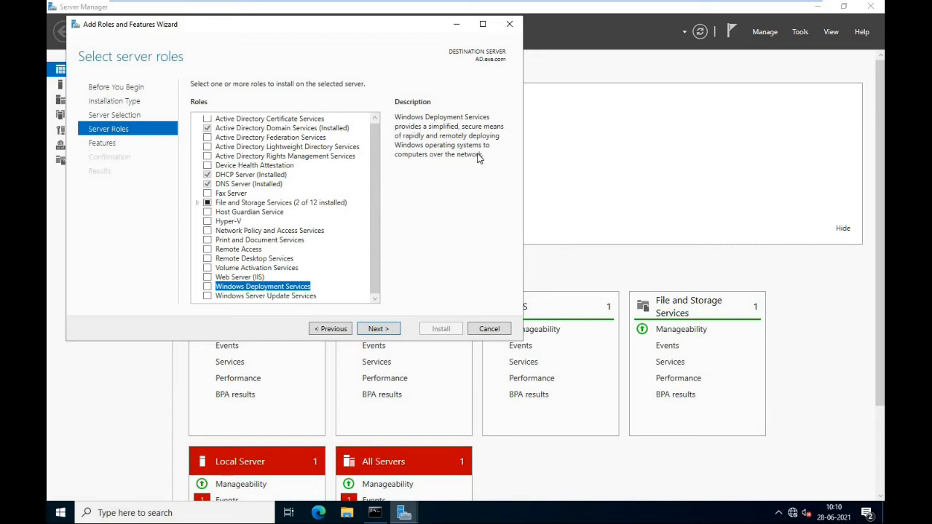
pyautogui.click(207, 287)
pyautogui.click(330, 283)
# Keep the default features and WDS role services, allow automatic restart of the destination server, and start the installation
pyautogui.click(378, 329)
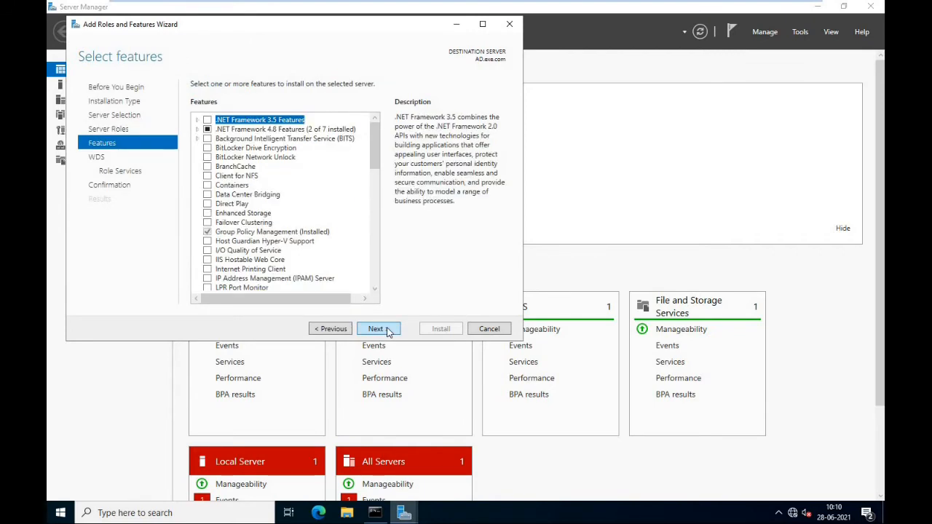
pyautogui.click(378, 329)
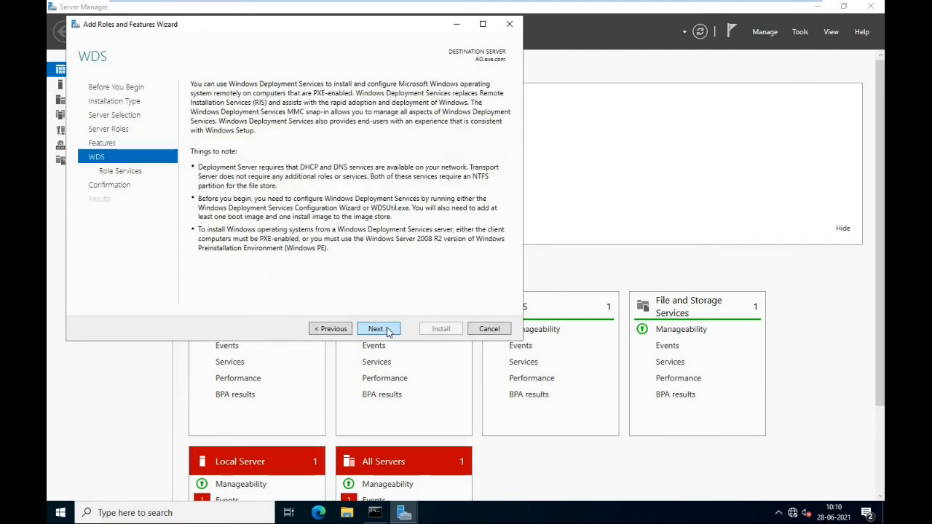
pyautogui.click(378, 329)
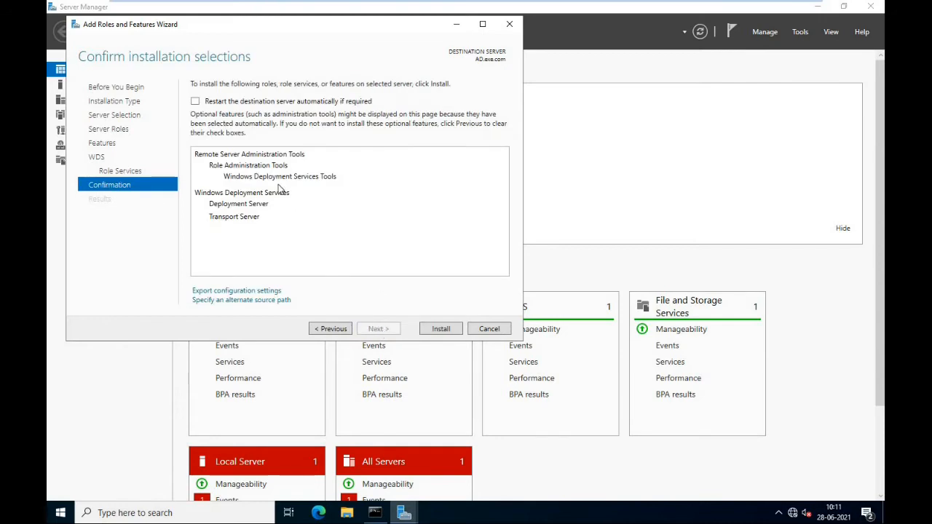
pyautogui.click(214, 103)
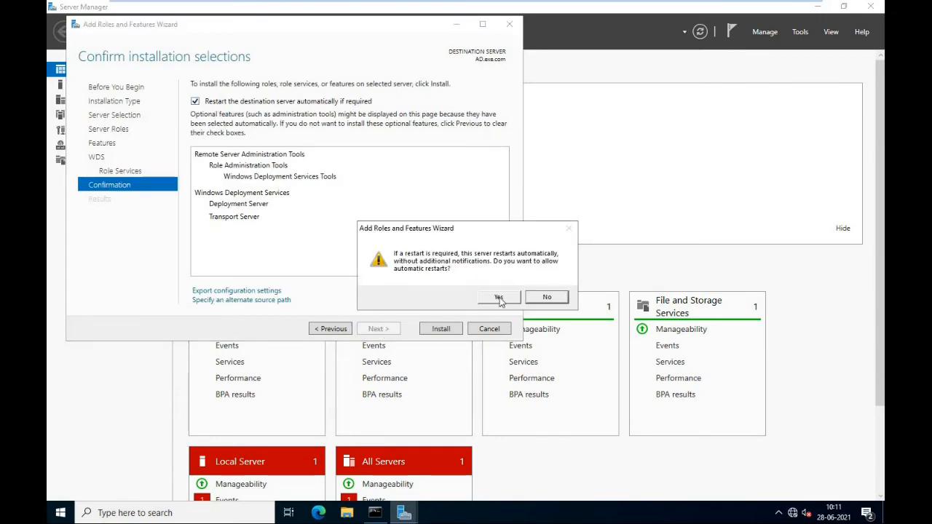
pyautogui.click(499, 298)
pyautogui.click(440, 329)
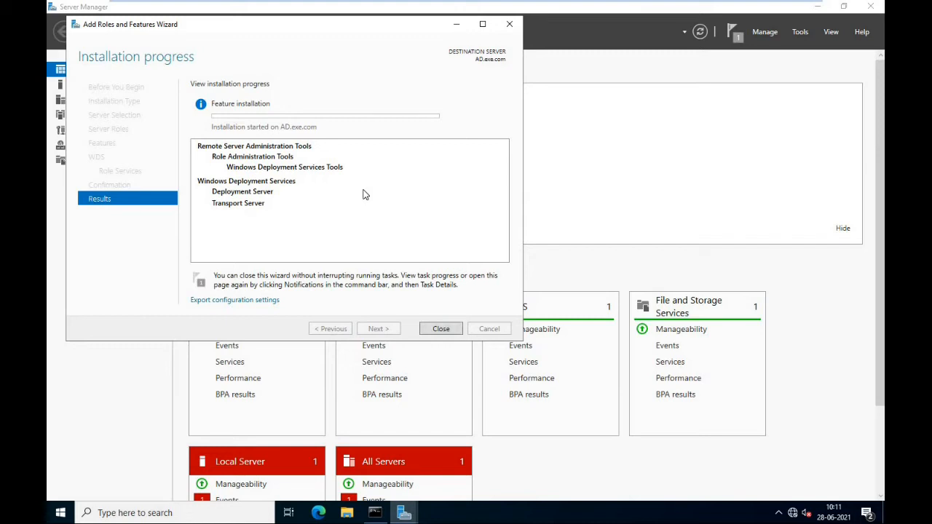
# Open the Server2022 virtual machine's settings in VMware and start adding a new hard disk with the default disk options
pyautogui.rightClick(595, 9)
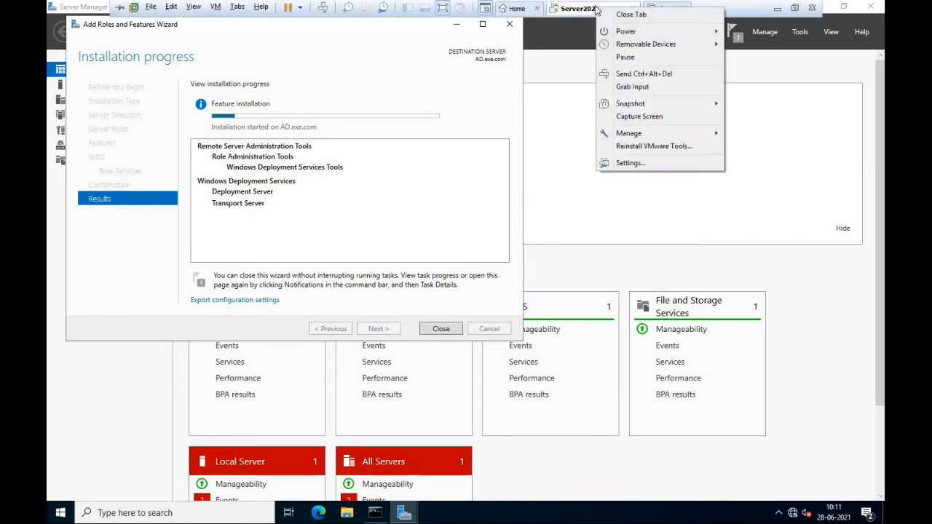
pyautogui.click(631, 163)
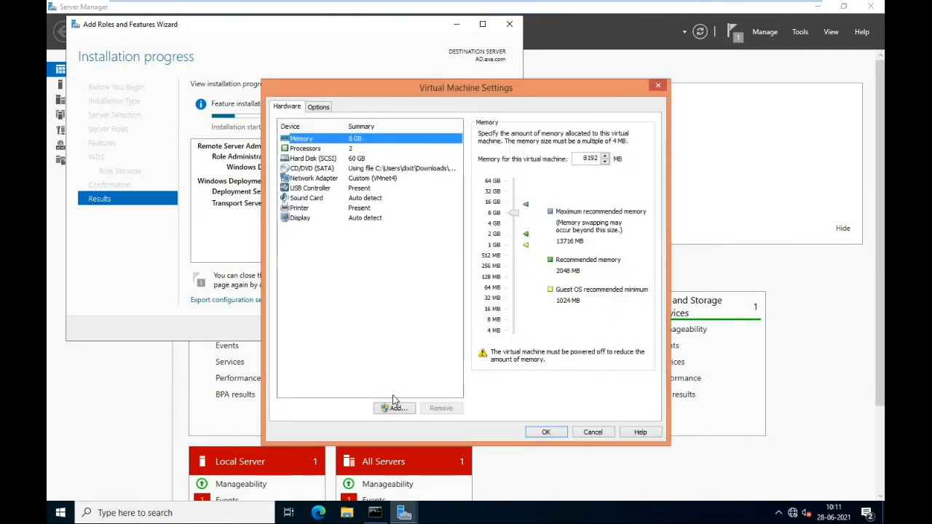
pyautogui.click(408, 411)
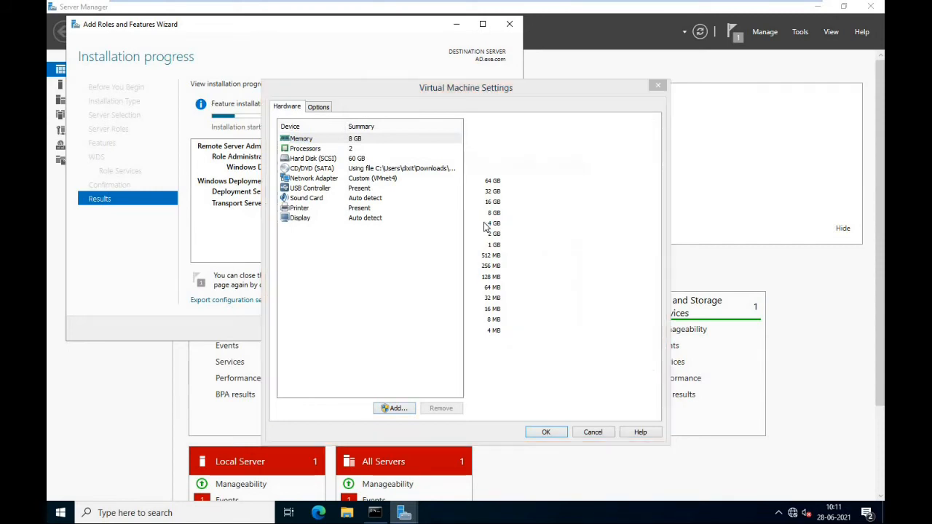
pyautogui.click(531, 370)
pyautogui.click(534, 366)
pyautogui.click(528, 368)
# Set the new virtual disk's maximum size to 20 GB, store it as a single file, and save the virtual machine settings
pyautogui.write('10')
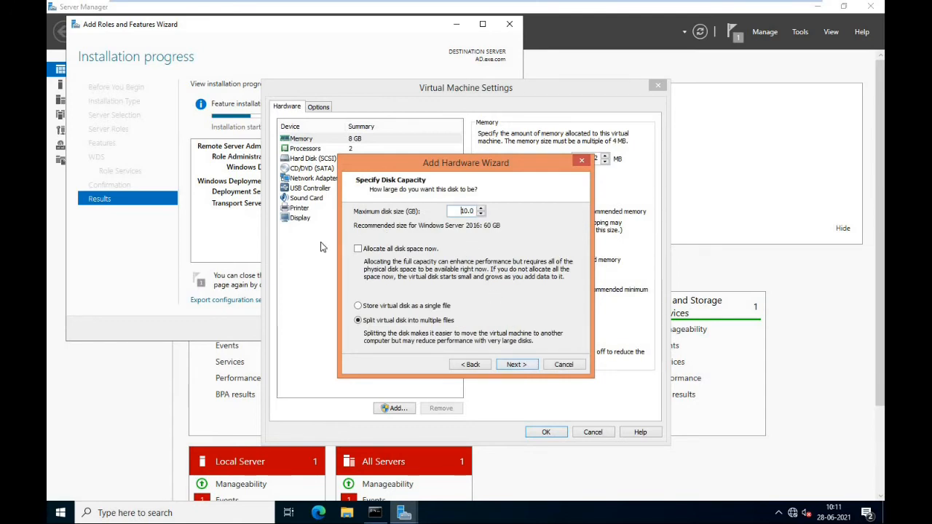
pyautogui.moveTo(460, 212); pyautogui.dragTo(527, 211)
pyautogui.write('20')
pyautogui.click(369, 306)
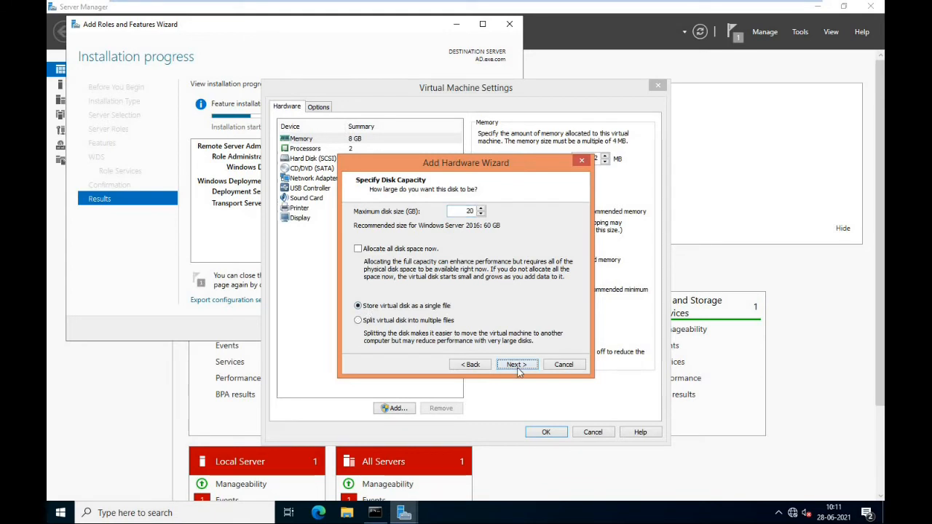
pyautogui.click(517, 364)
pyautogui.click(517, 365)
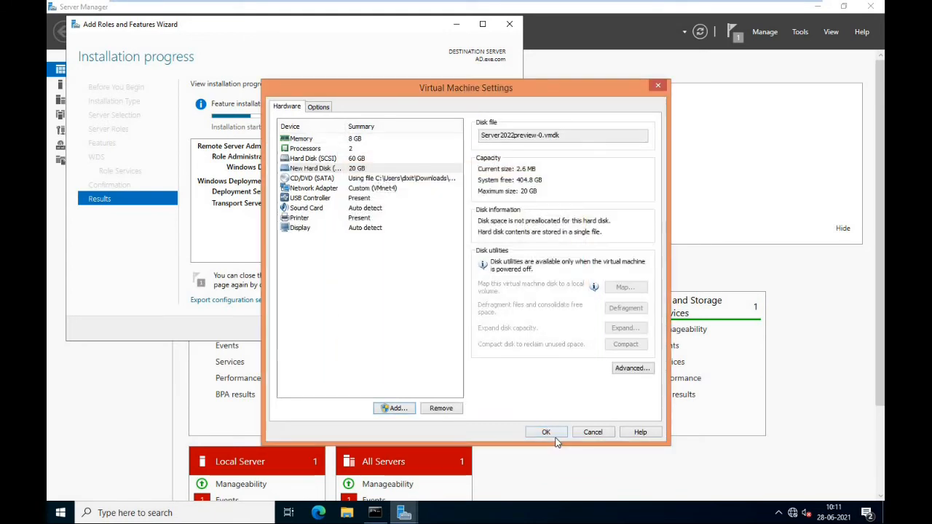
pyautogui.click(554, 433)
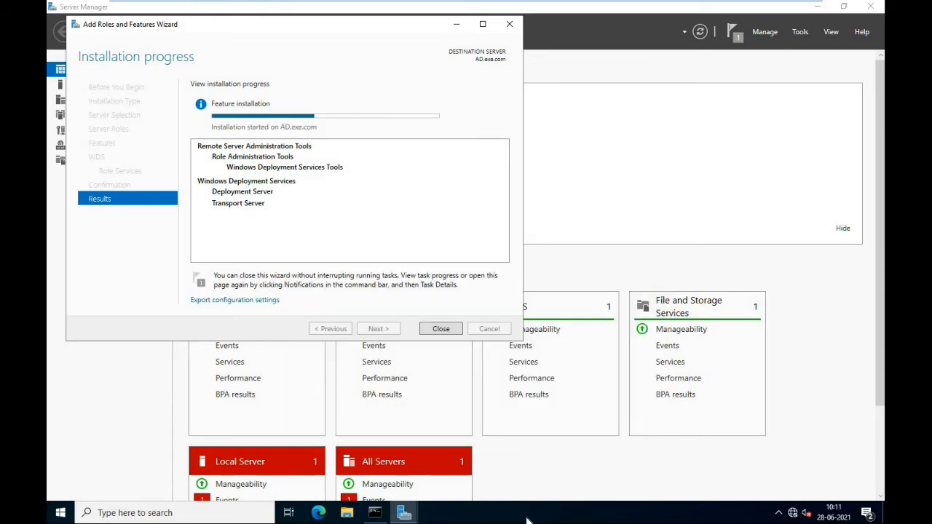
# Open Disk Management with the diskmgmt command in the server and bring the 20 GB Disk 1 online
pyautogui.press('super+r')
pyautogui.write('dis')
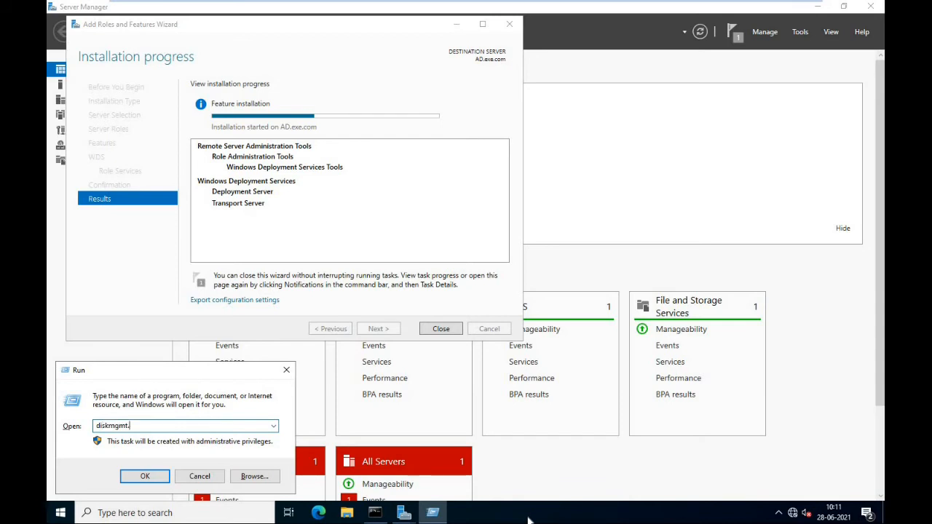
pyautogui.press('Return')
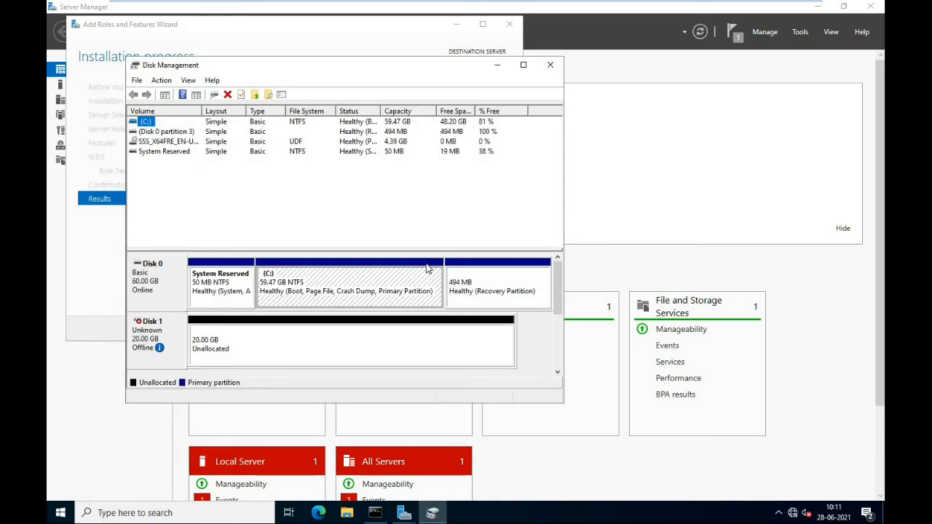
pyautogui.moveTo(412, 67); pyautogui.dragTo(522, 52)
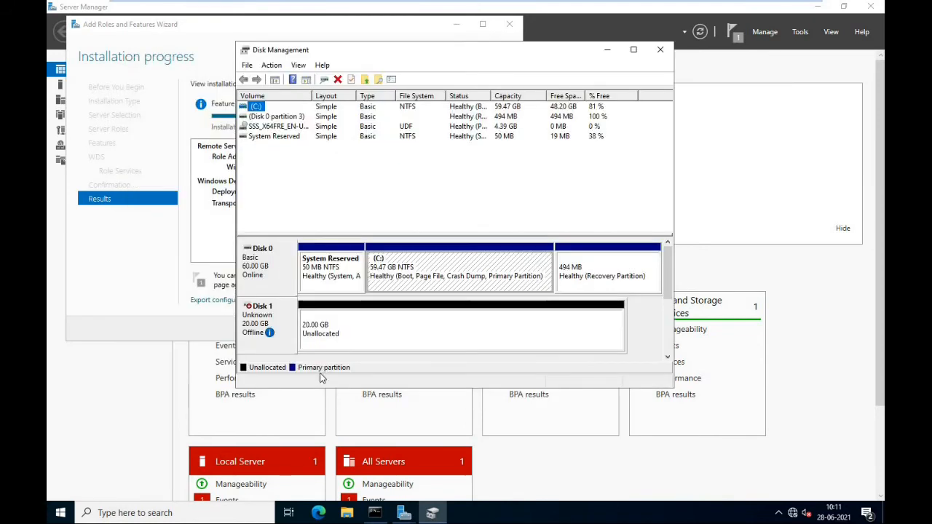
pyautogui.click(281, 326)
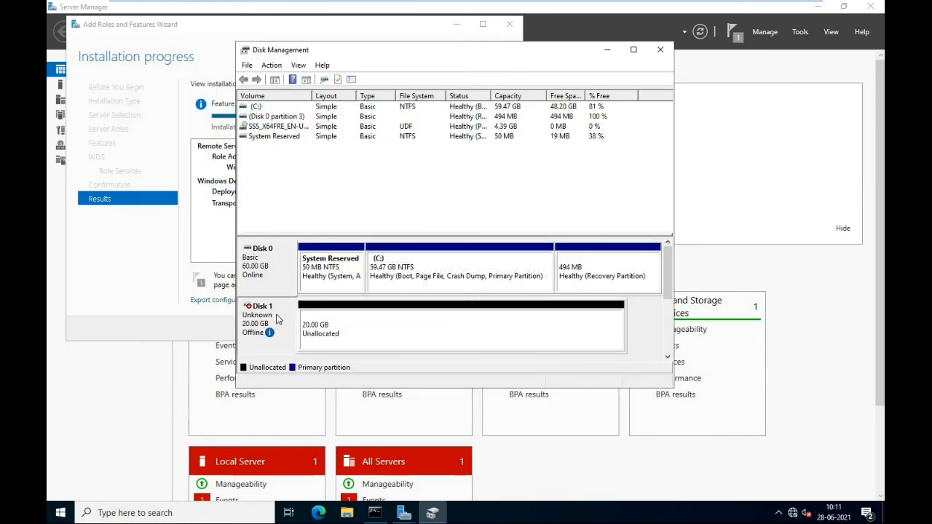
pyautogui.rightClick(277, 319)
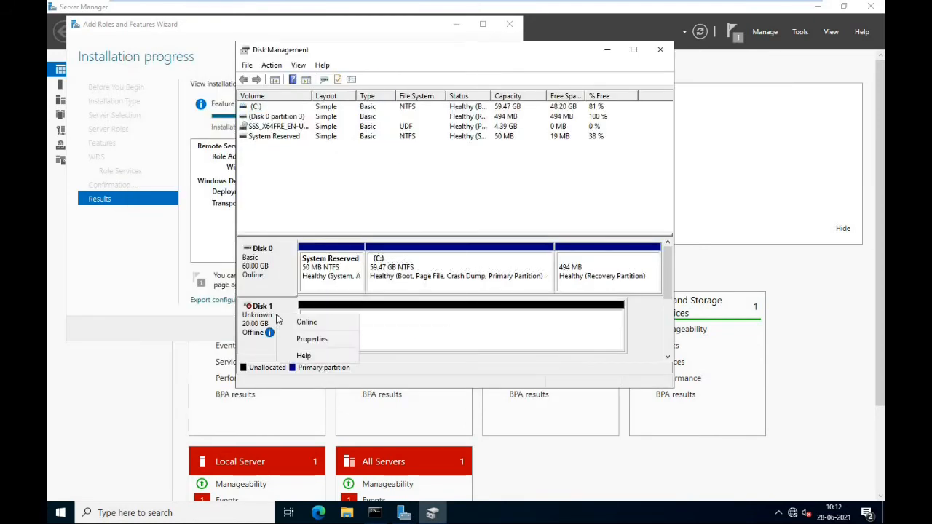
pyautogui.click(319, 325)
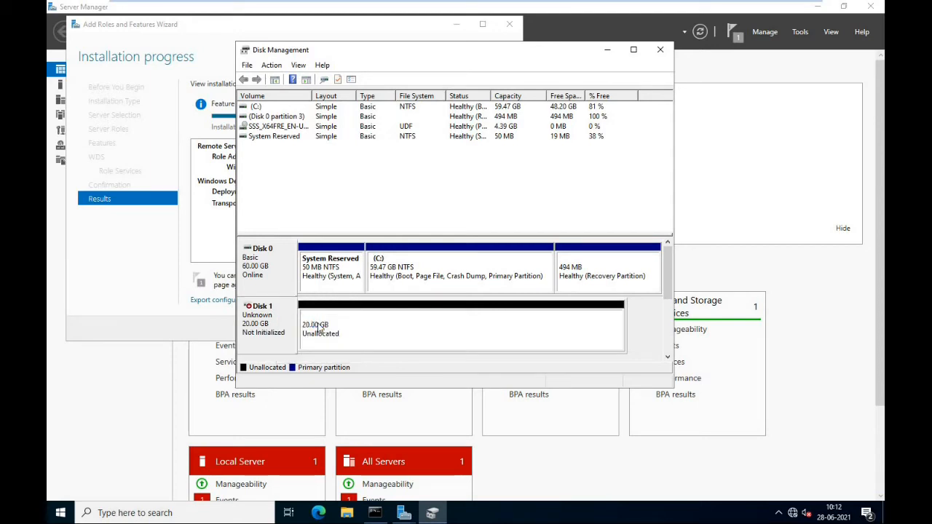
# Initialize Disk 1 with the MBR (Master Boot Record) partition style
pyautogui.rightClick(277, 318)
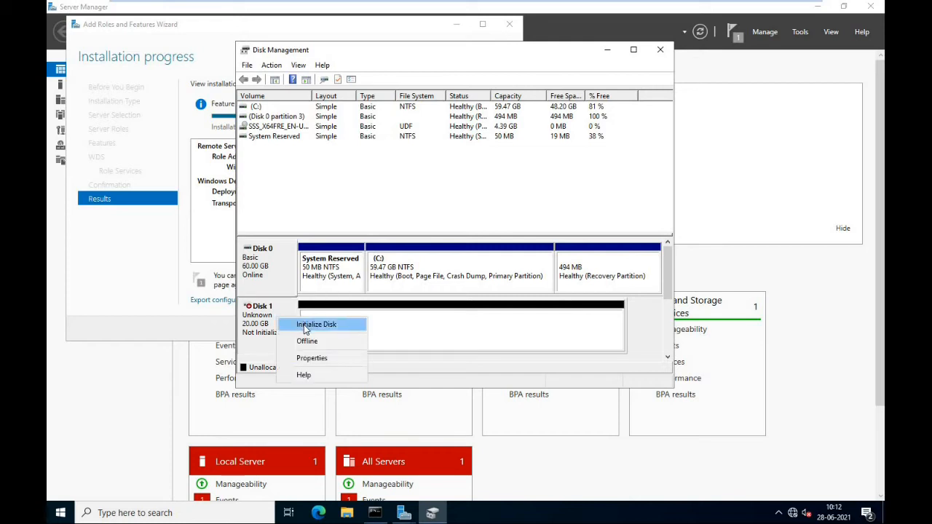
pyautogui.click(306, 328)
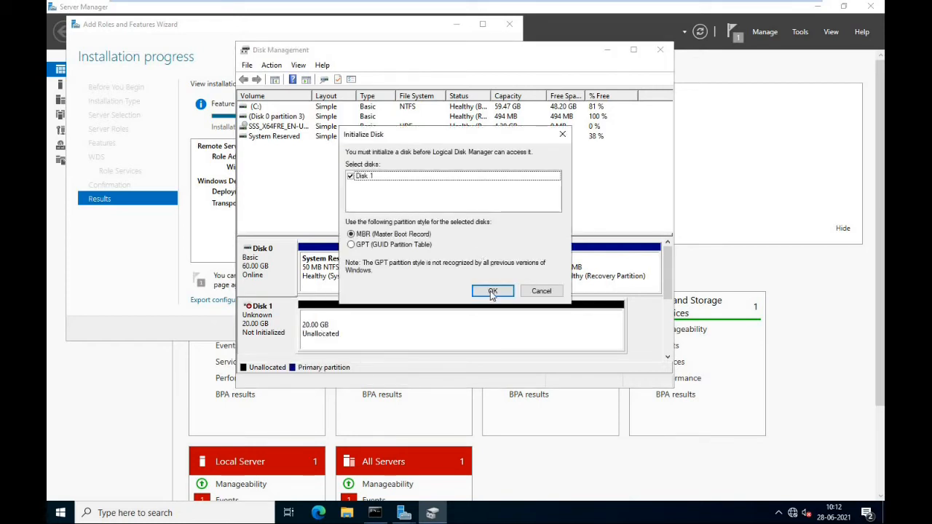
pyautogui.click(493, 291)
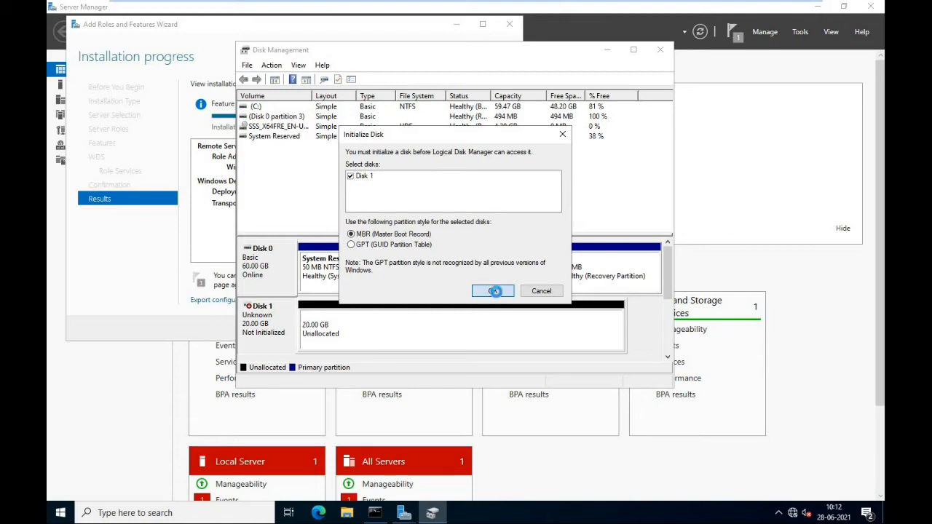
# Create an NTFS simple volume with drive letter E across all of Disk 1's unallocated space, and close Disk Management
pyautogui.rightClick(387, 327)
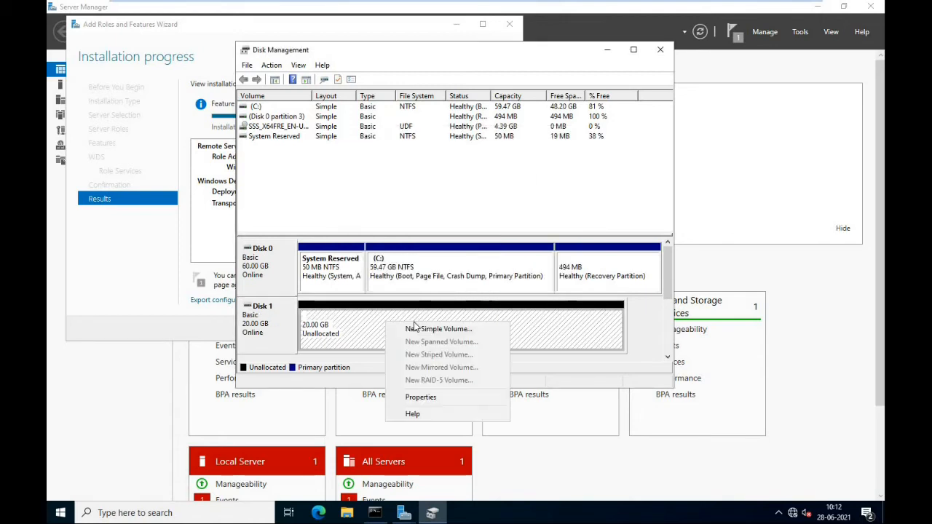
pyautogui.click(439, 329)
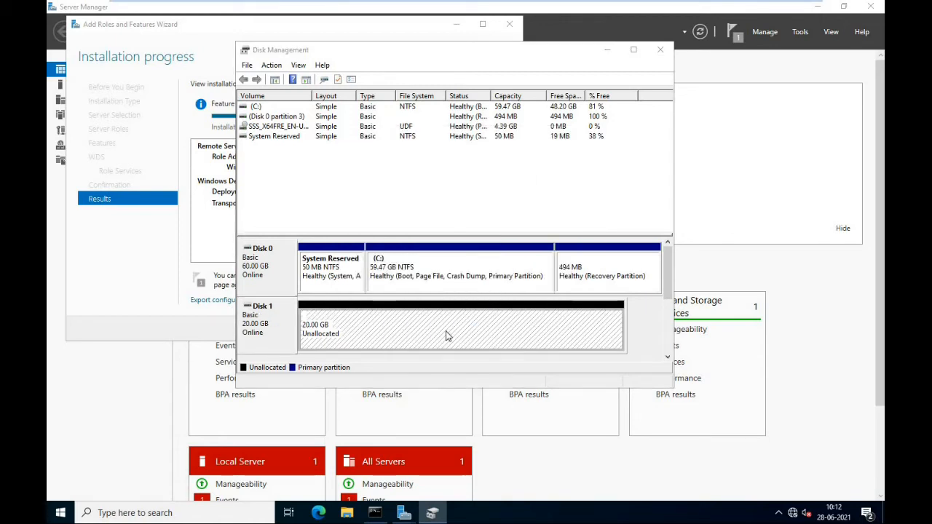
pyautogui.click(469, 319)
pyautogui.click(469, 319)
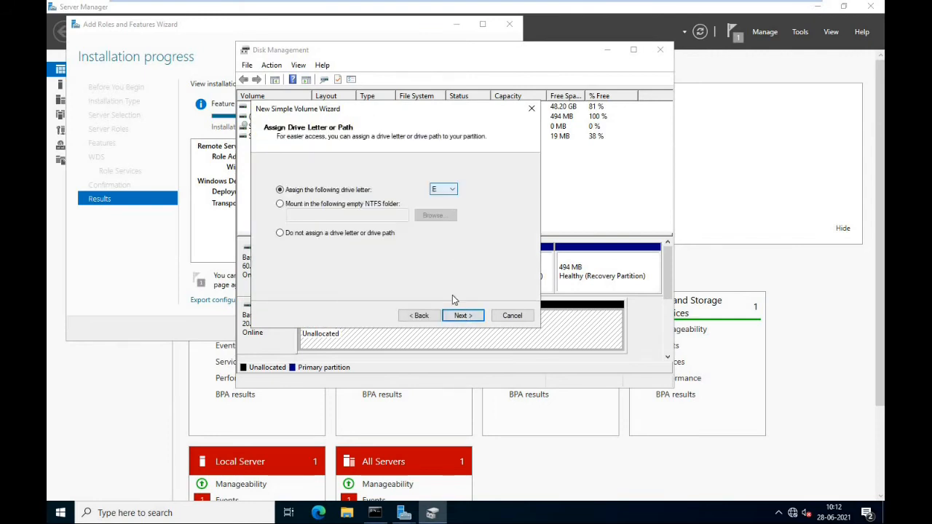
pyautogui.click(471, 319)
pyautogui.click(471, 319)
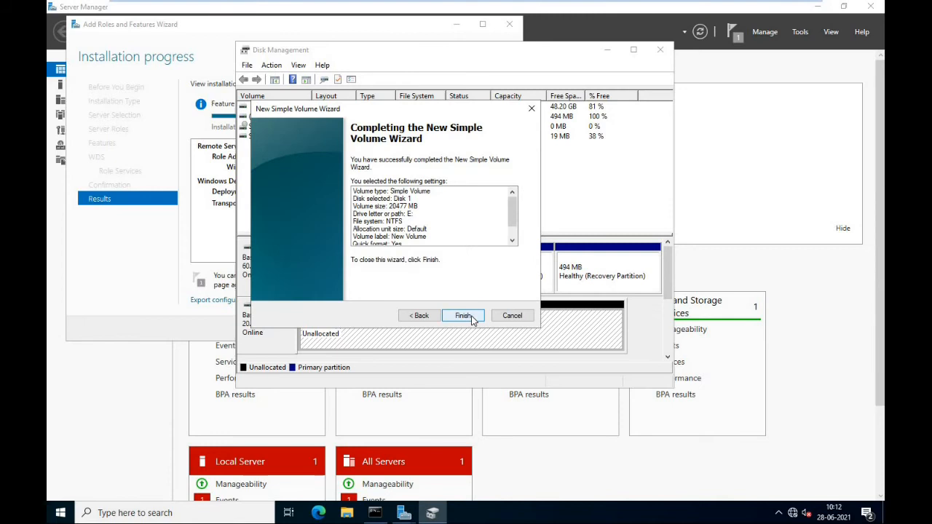
pyautogui.click(471, 318)
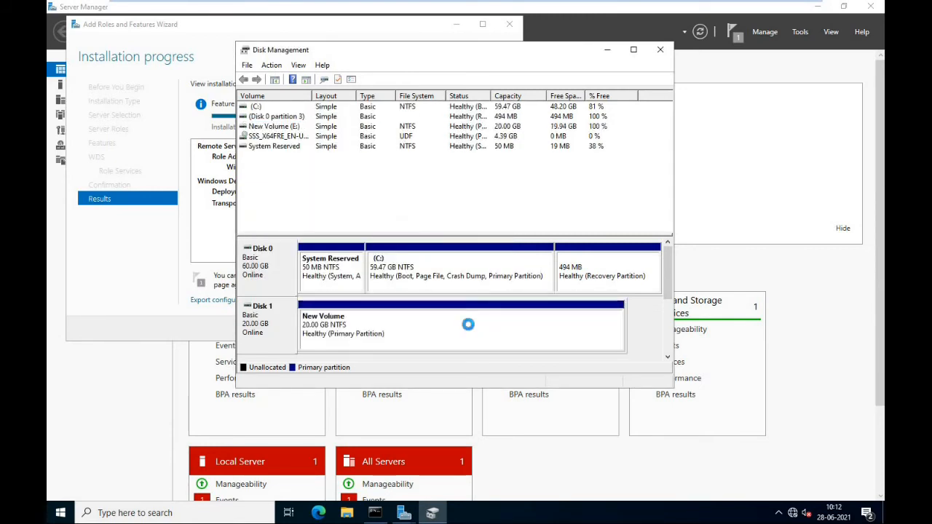
pyautogui.click(661, 50)
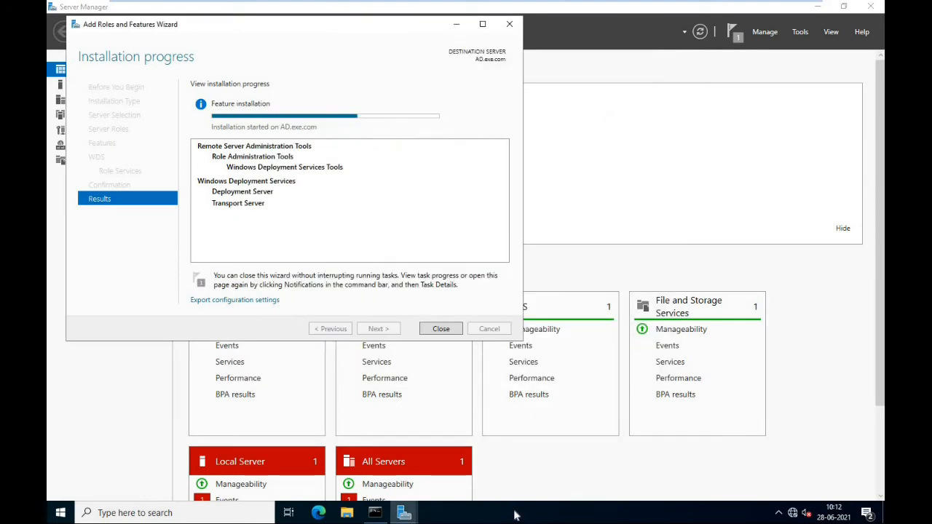
# Inspect the contents of New Volume (E:) in File Explorer and return to This PC
pyautogui.press('super+e')
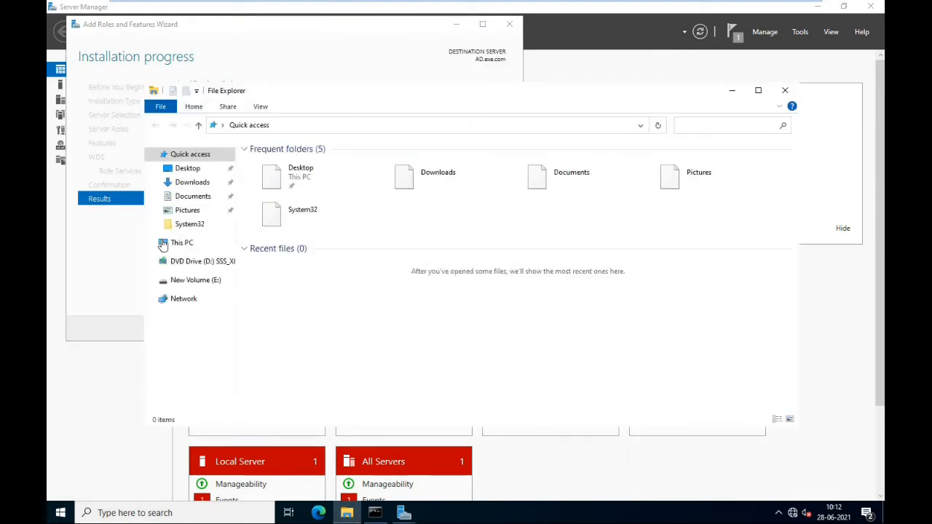
pyautogui.click(182, 242)
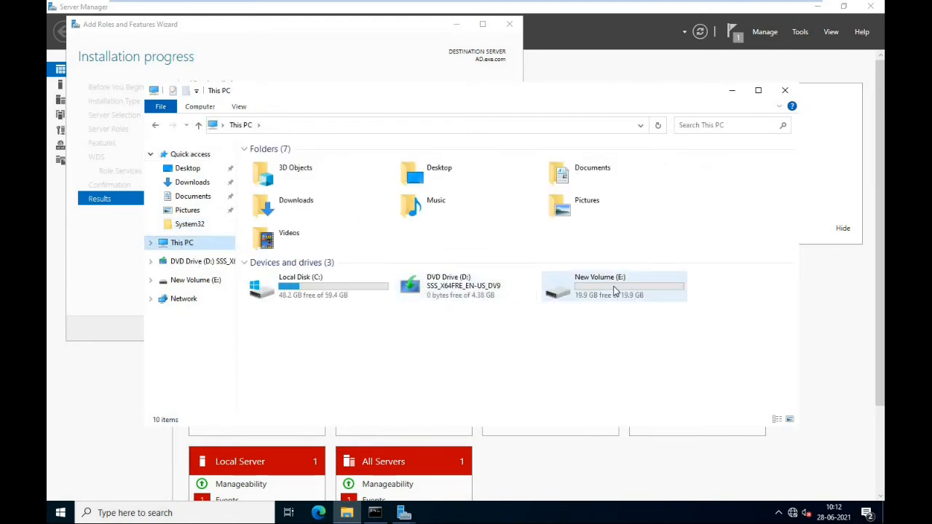
pyautogui.doubleClick(615, 292)
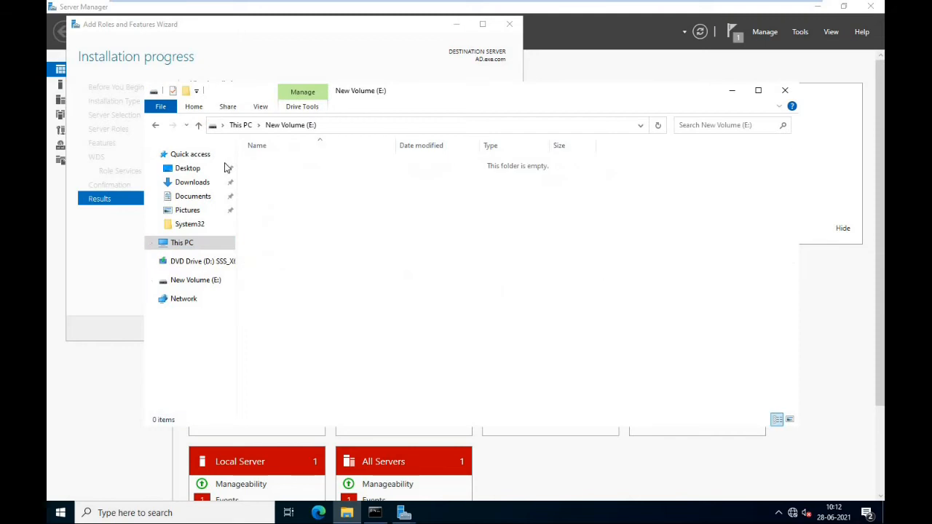
pyautogui.click(156, 126)
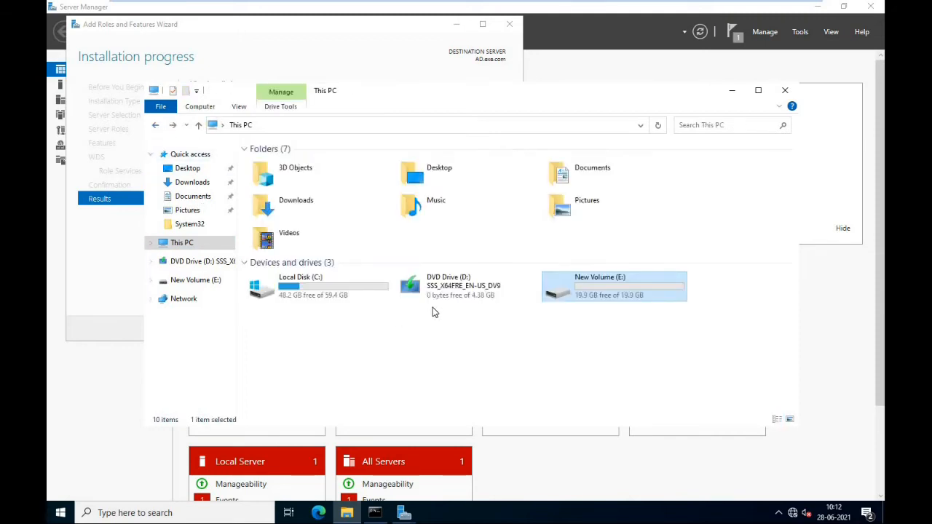
# Minimize File Explorer and close the completed Add Roles and Features Wizard
pyautogui.click(733, 92)
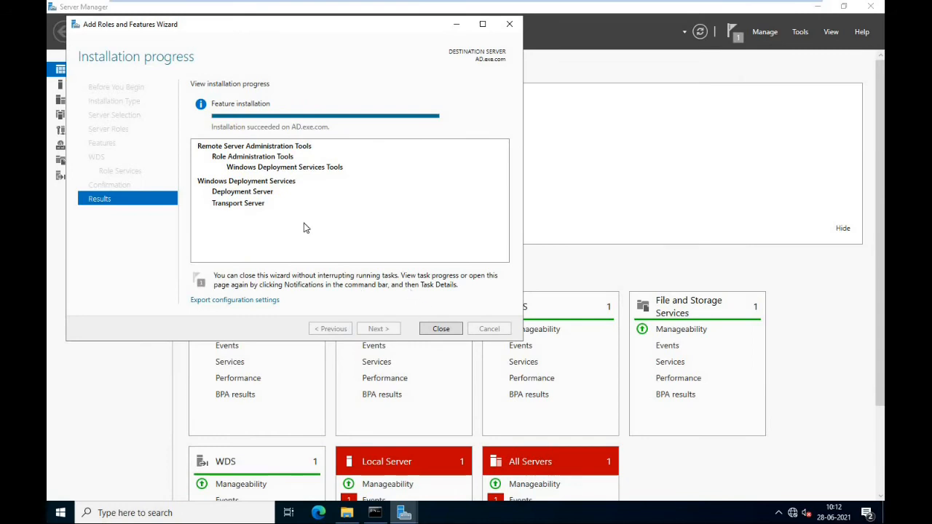
pyautogui.click(442, 329)
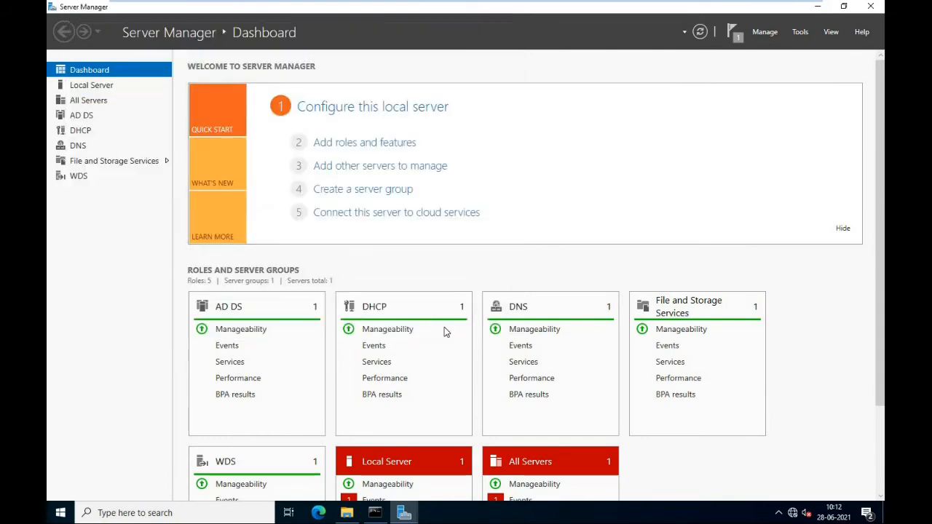
pyautogui.click(736, 33)
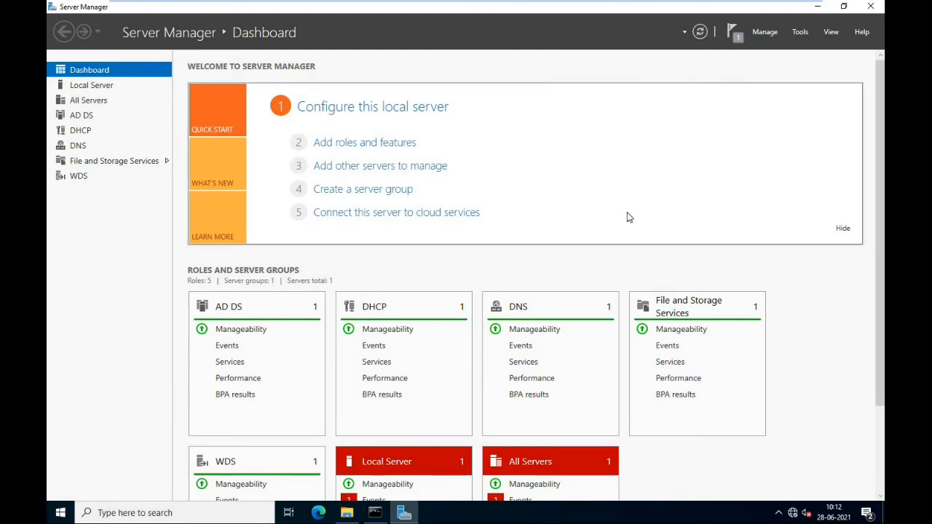
# Open the Windows Deployment Services console from the Windows administrative tools and maximize it, with Server Manager minimized
pyautogui.press('super')
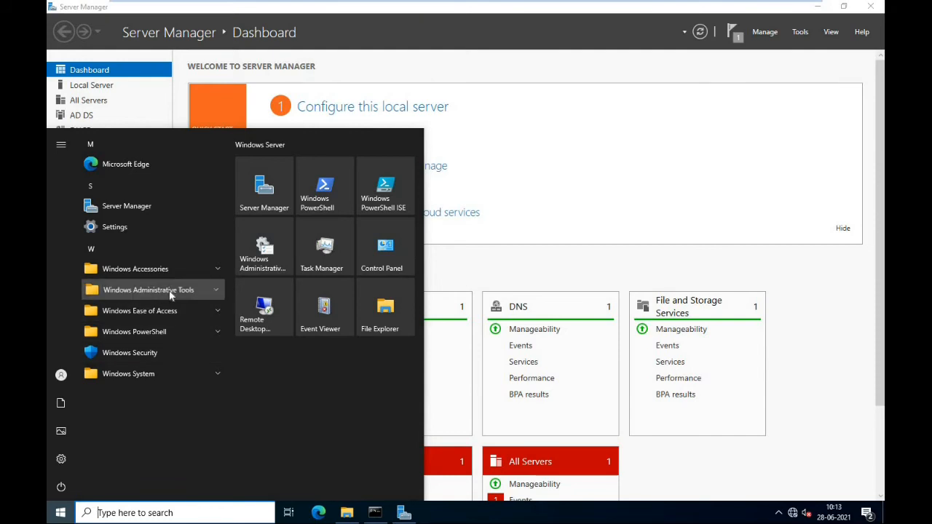
pyautogui.click(170, 291)
pyautogui.scroll(-1, 188, 326)
pyautogui.scroll(-5, 189, 326)
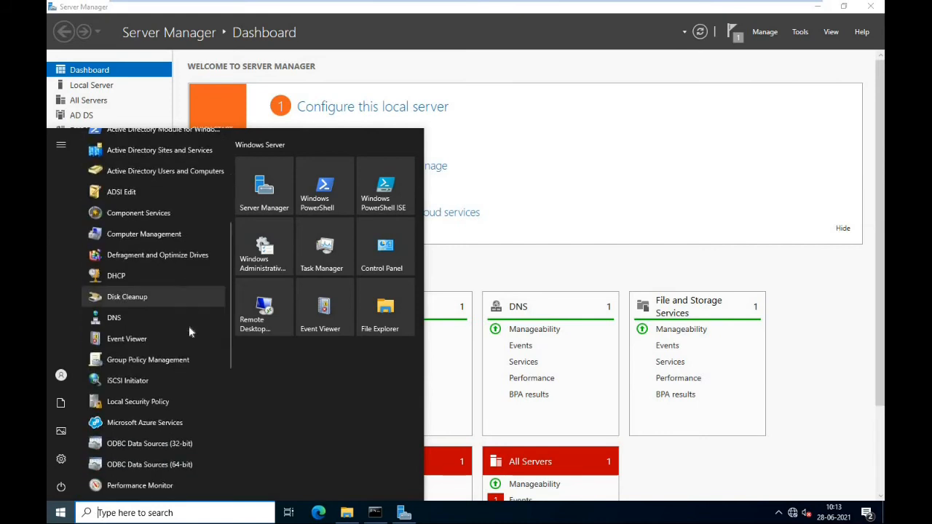
pyautogui.scroll(1, 188, 326)
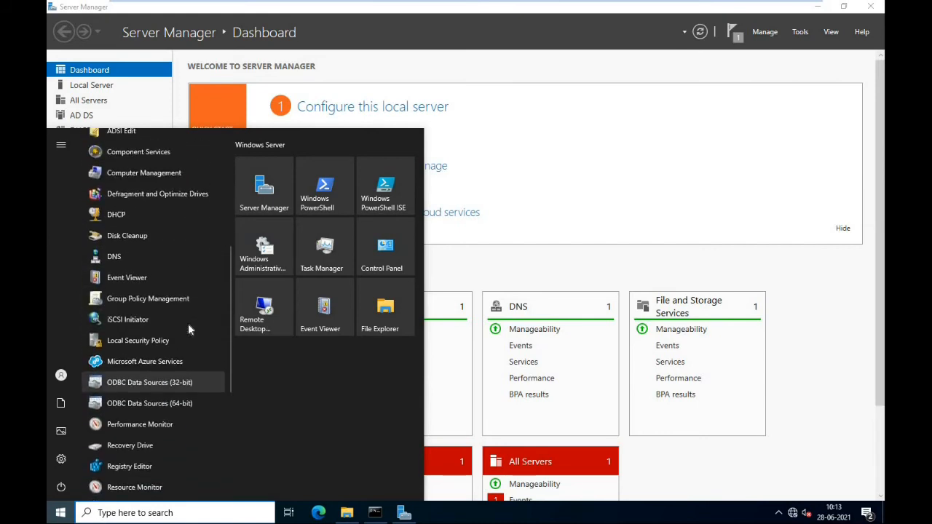
pyautogui.scroll(-4, 188, 323)
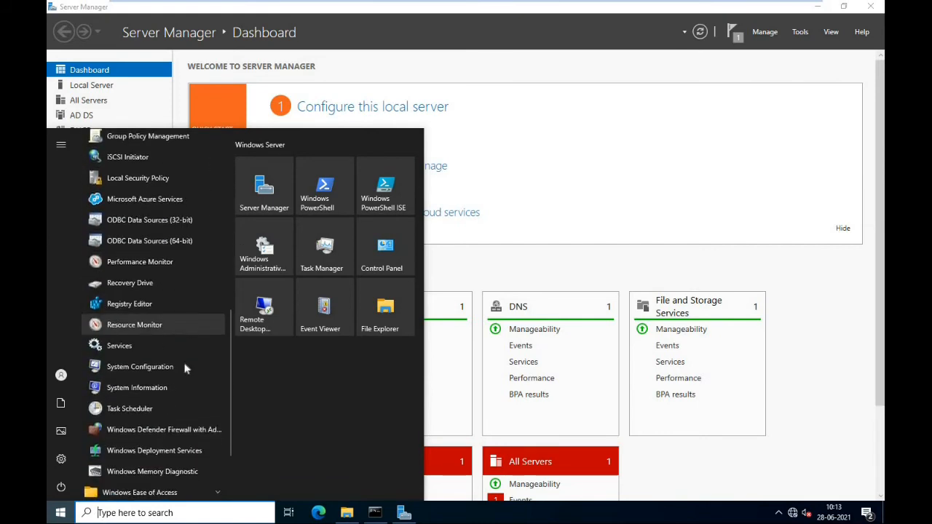
pyautogui.click(154, 453)
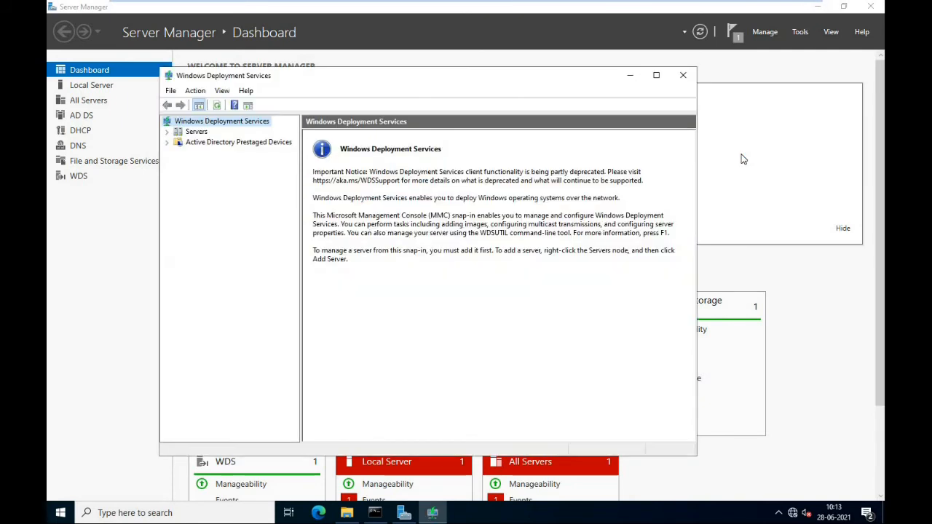
pyautogui.click(818, 7)
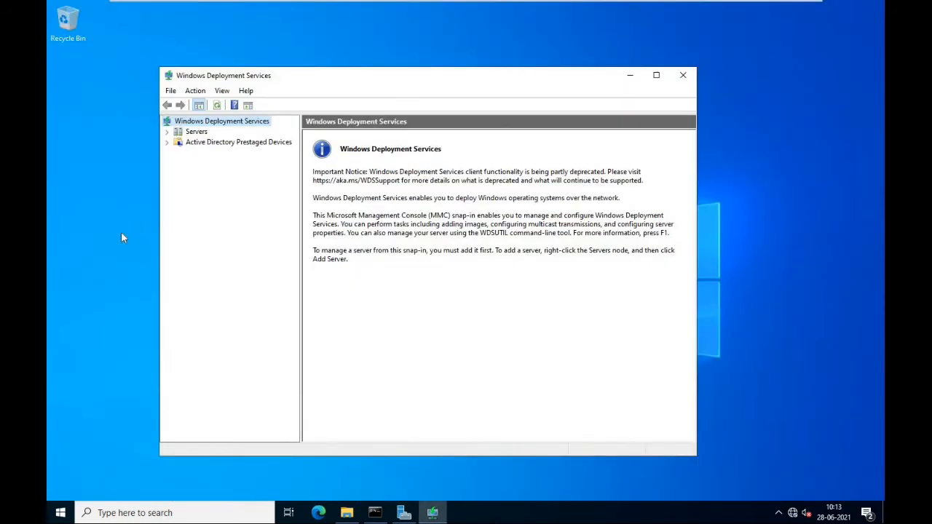
pyautogui.doubleClick(576, 78)
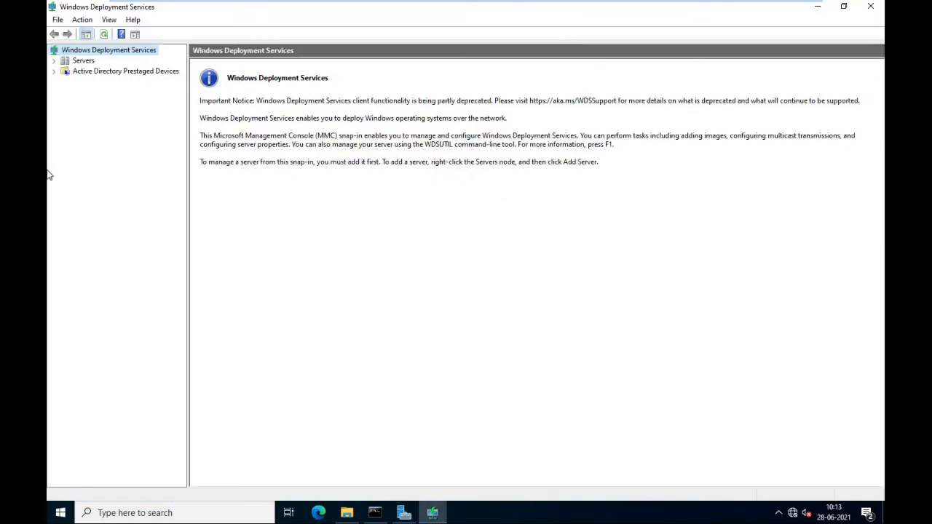
# Start configuring the AD.exe.com deployment server with the Integrated with Active Directory install option
pyautogui.click(84, 61)
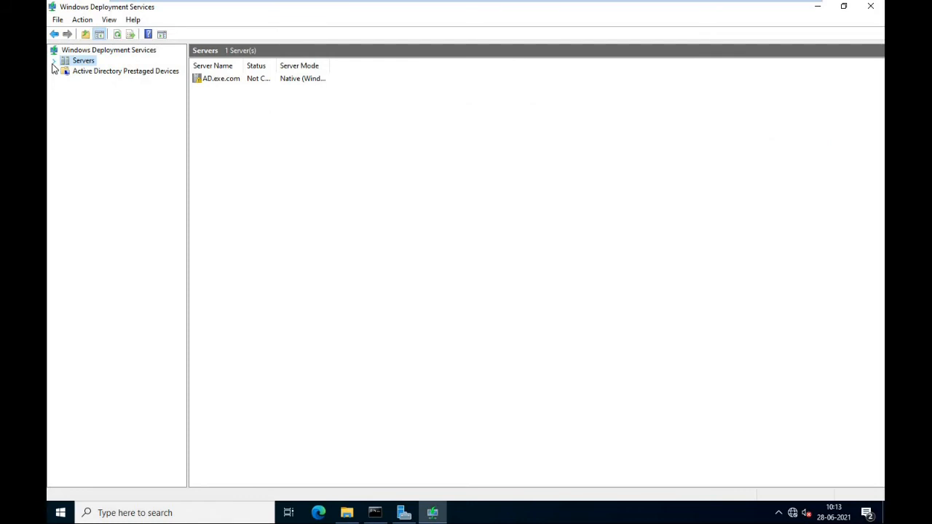
pyautogui.click(54, 62)
pyautogui.click(115, 73)
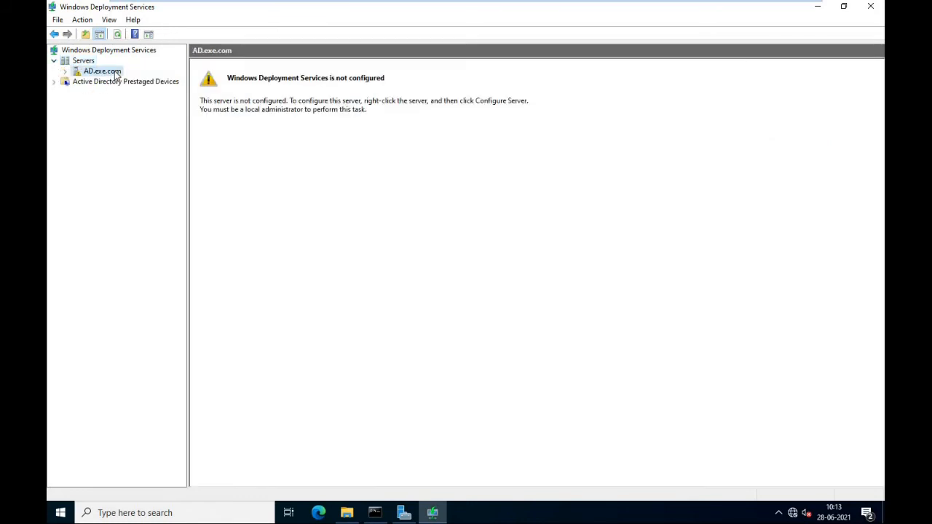
pyautogui.rightClick(116, 74)
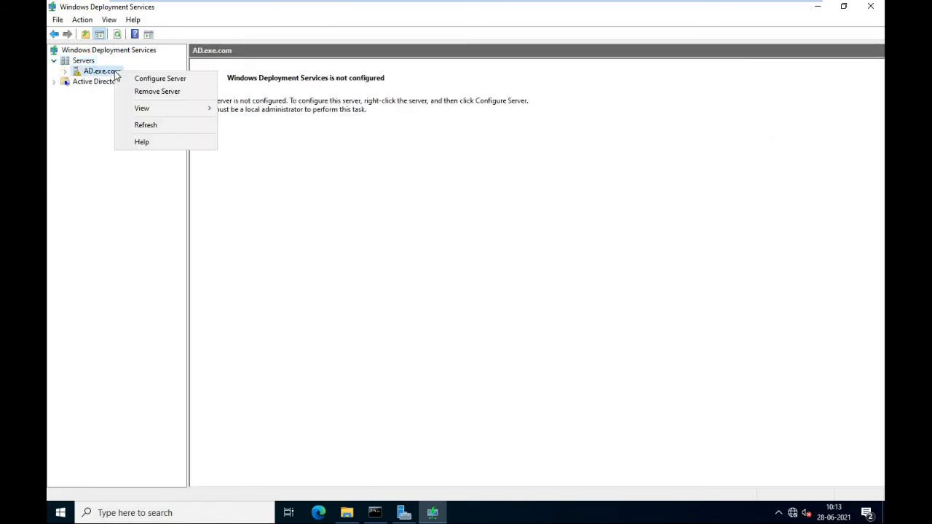
pyautogui.click(190, 79)
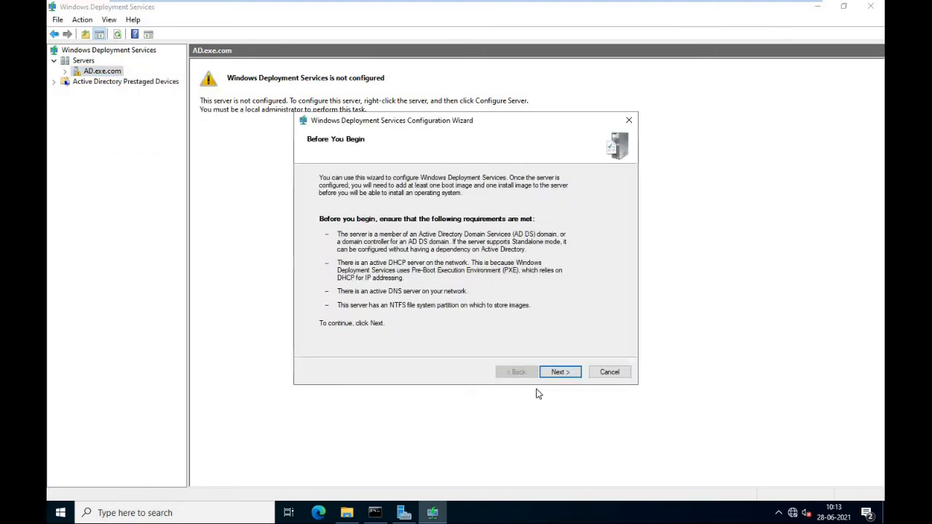
pyautogui.click(560, 372)
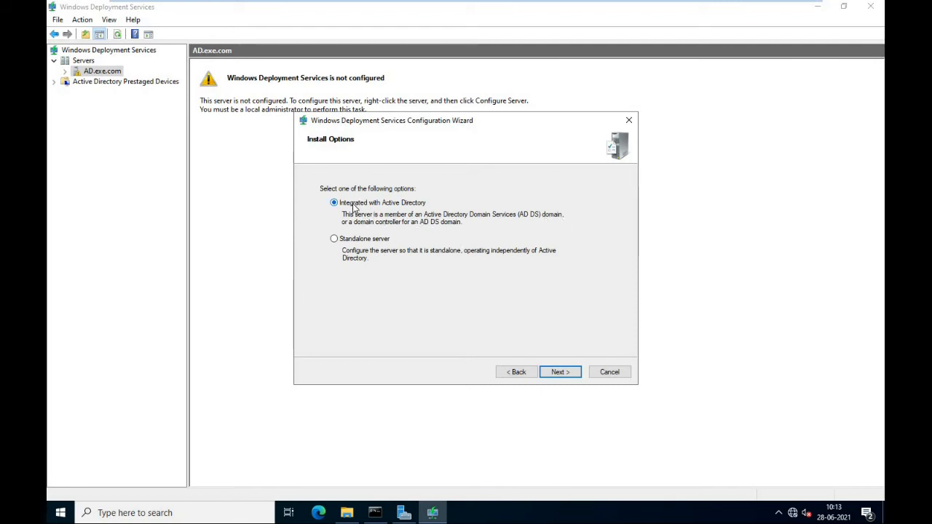
pyautogui.click(560, 373)
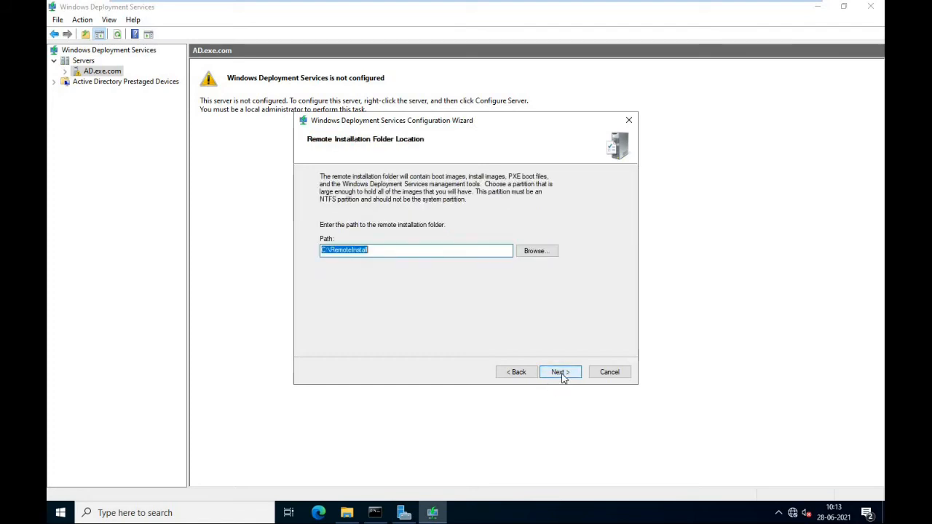
# Try to use the root of New Volume (E:) as the remote installation folder
pyautogui.click(537, 255)
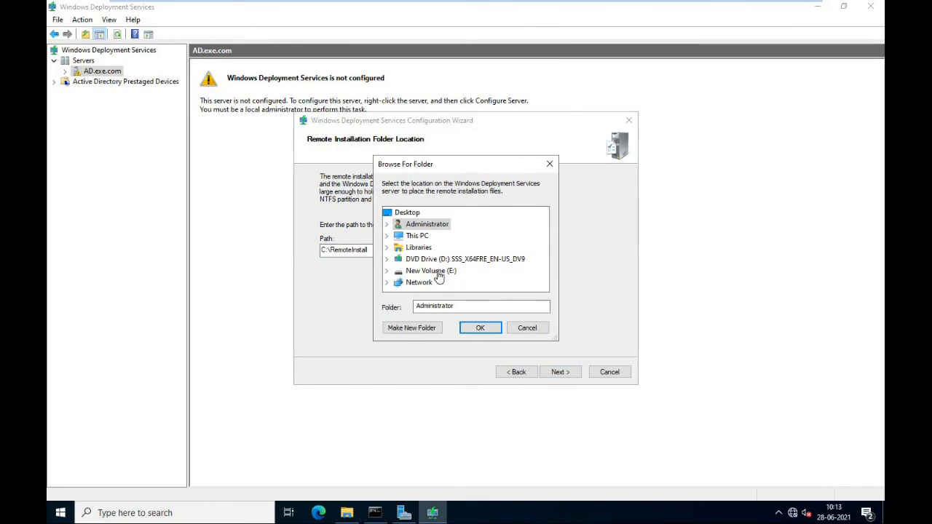
pyautogui.click(436, 272)
pyautogui.click(482, 328)
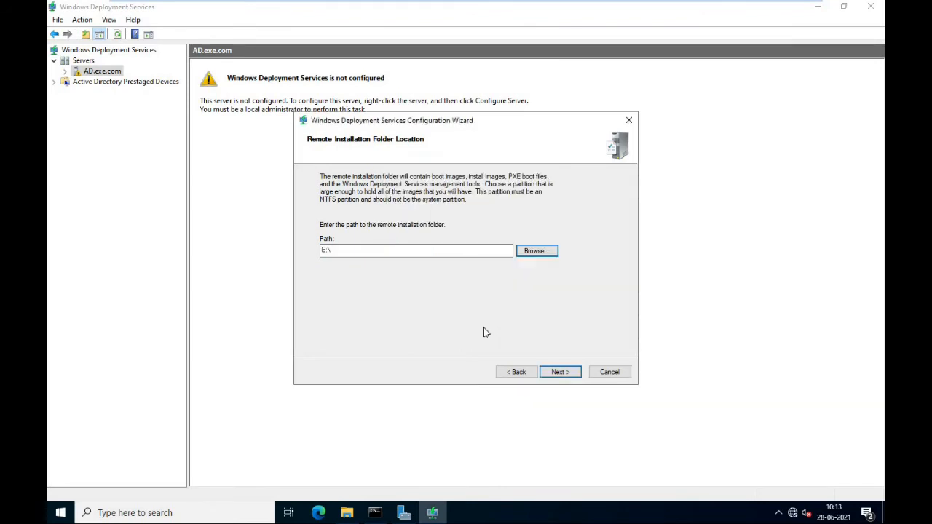
pyautogui.click(560, 373)
pyautogui.click(555, 286)
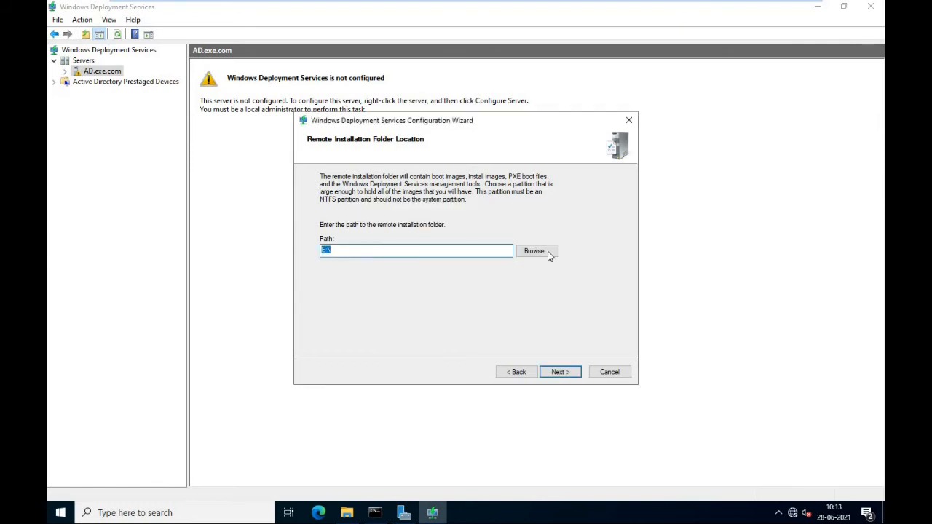
# Create a folder named Remote on New Volume (E:) and set it as the remote installation folder
pyautogui.click(547, 251)
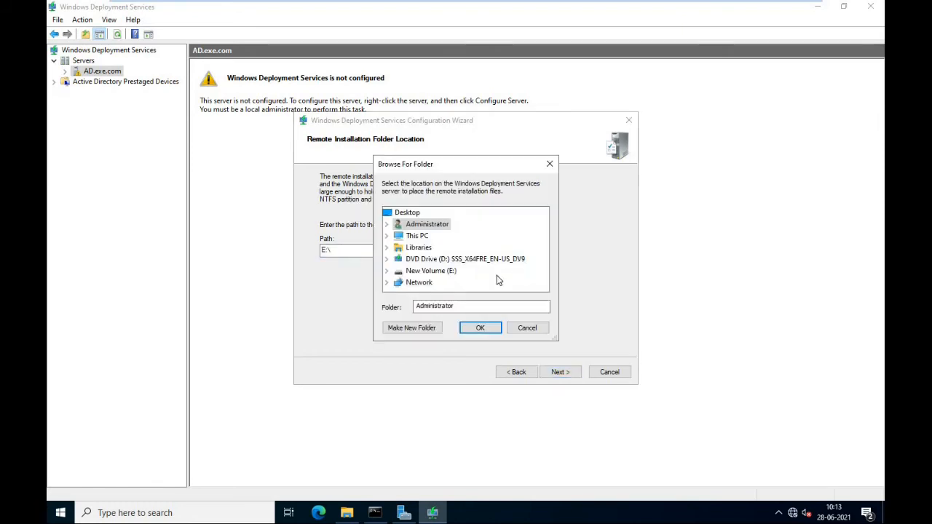
pyautogui.click(430, 270)
pyautogui.click(419, 330)
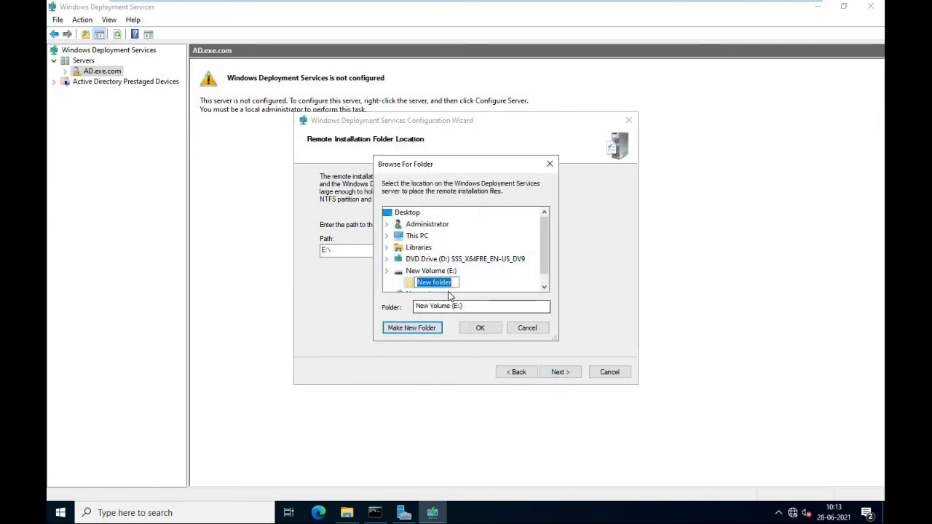
pyautogui.write('Remote')
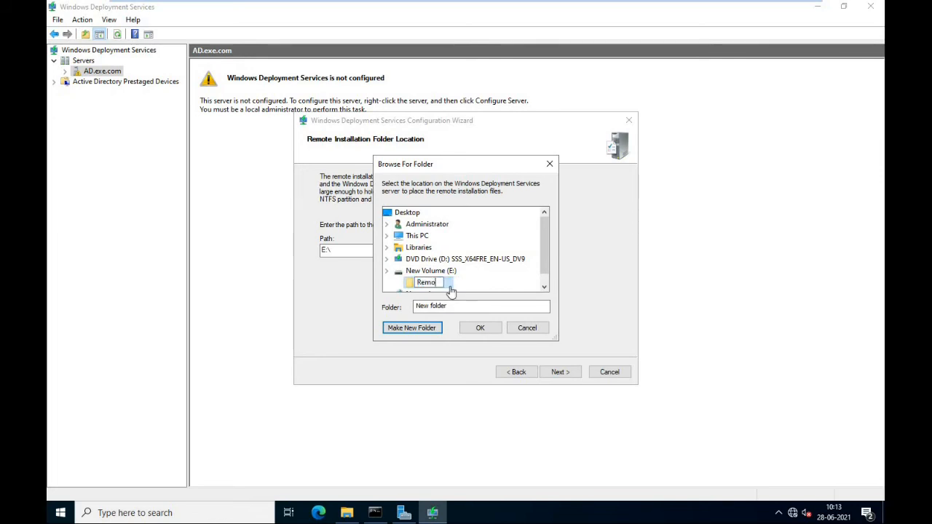
pyautogui.click(478, 328)
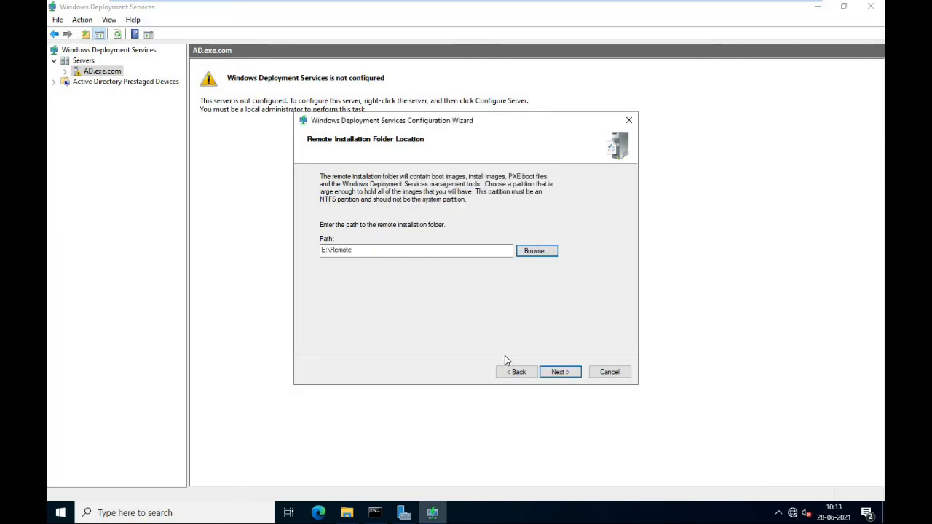
pyautogui.click(561, 372)
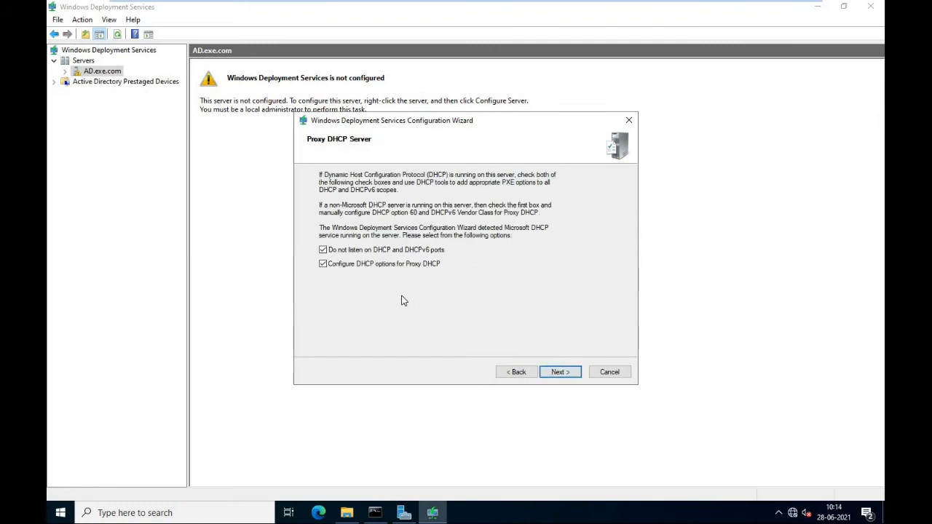
# Keep both Proxy DHCP options enabled, have the PXE server respond to all client computers (known and unknown), and finish the configuration
pyautogui.click(556, 375)
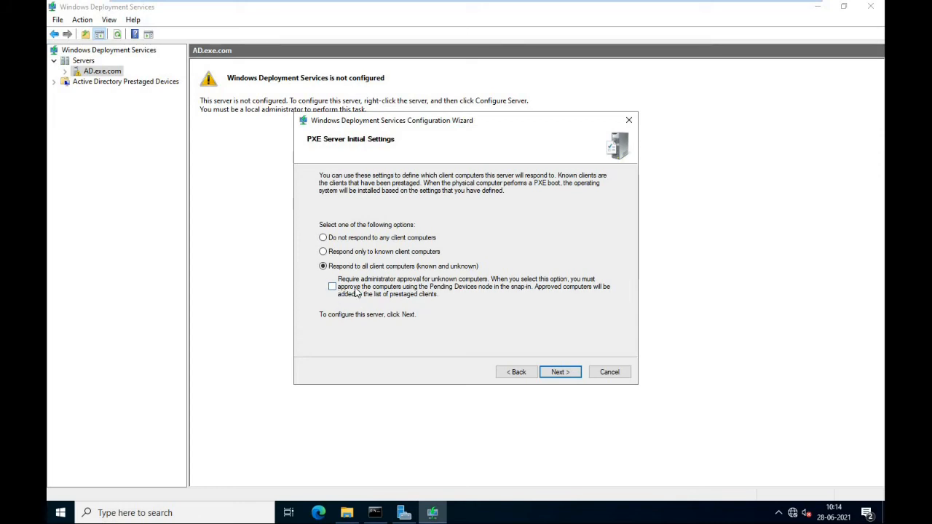
pyautogui.click(562, 371)
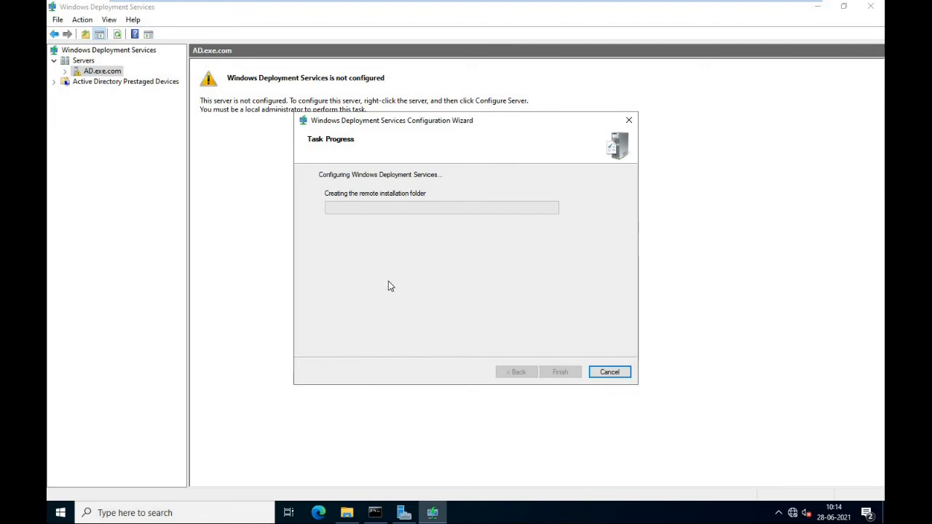
pyautogui.click(559, 372)
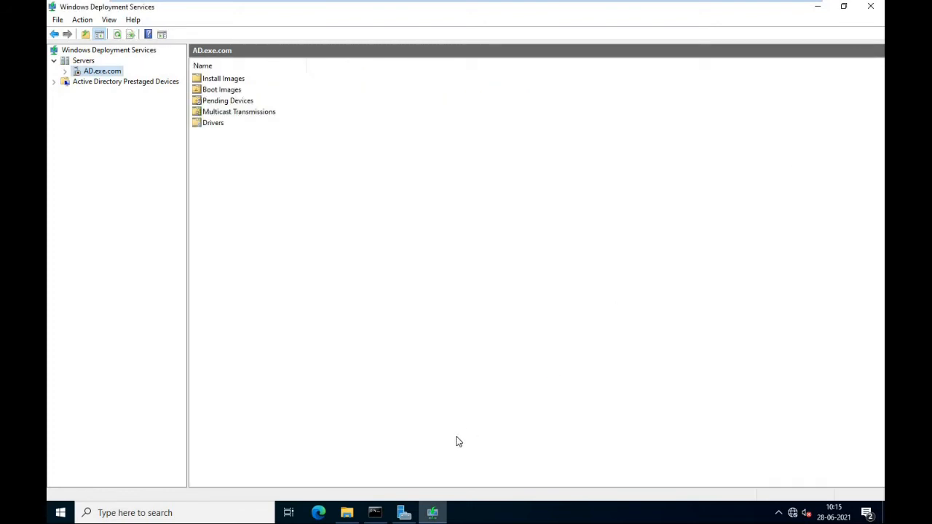
# Open the Services console with the services.msc command
pyautogui.press('super+r')
pyautogui.write('ser')
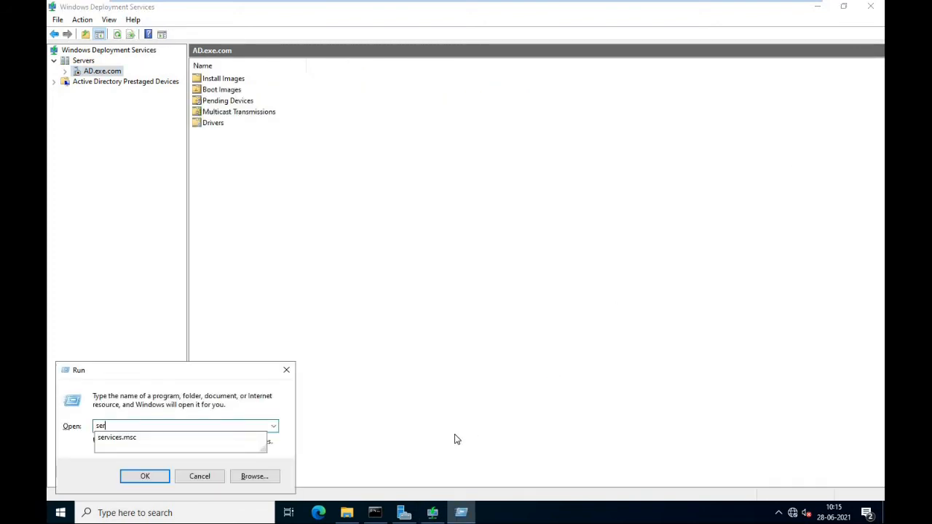
pyautogui.write('vices.msc')
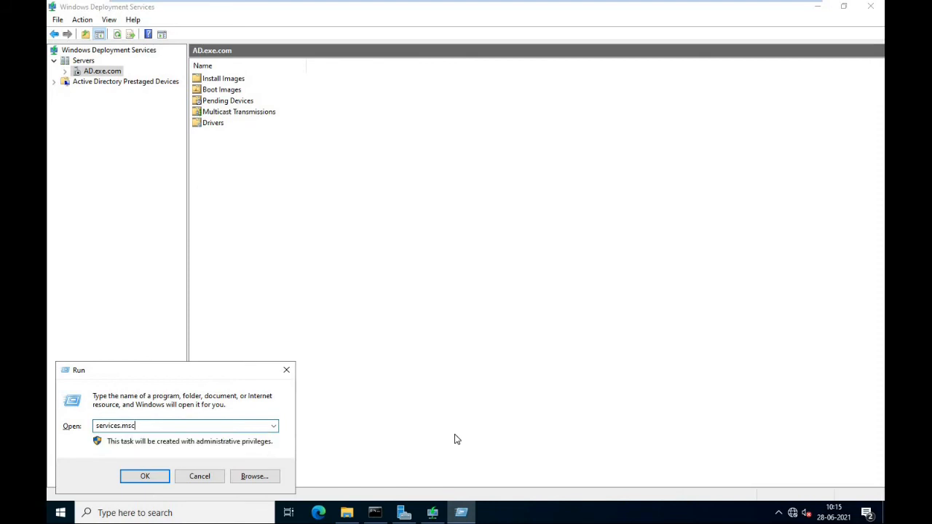
pyautogui.press('Return')
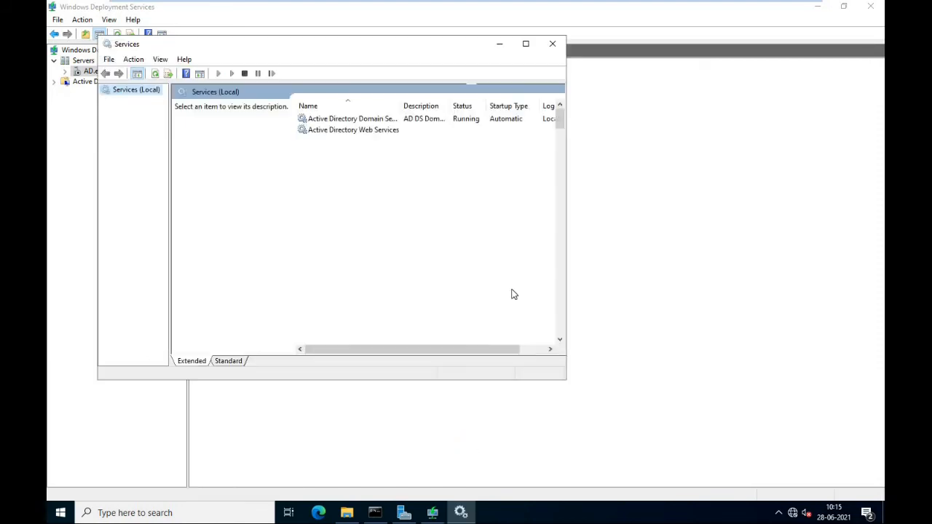
# Find the Windows Deployment Services Server service in the services list and start it
pyautogui.click(374, 241)
pyautogui.press('w')
pyautogui.press('i')
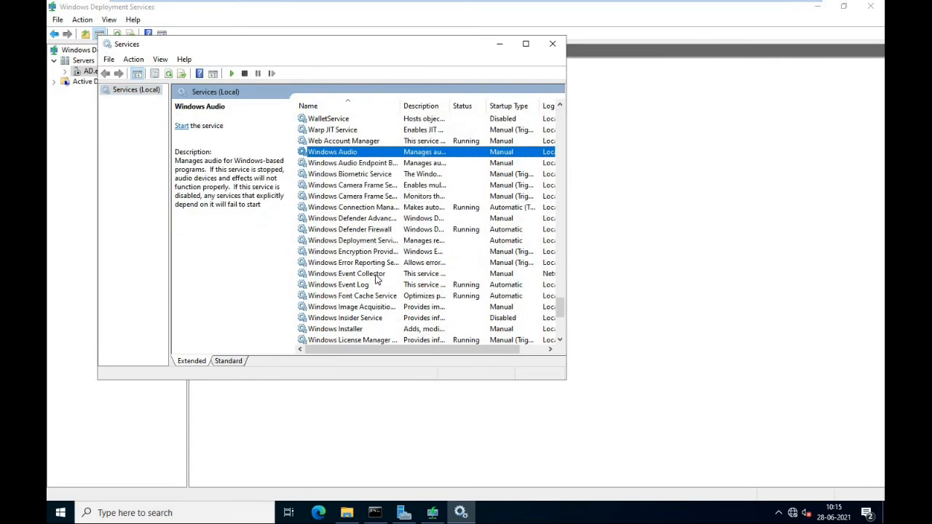
pyautogui.scroll(-2, 377, 311)
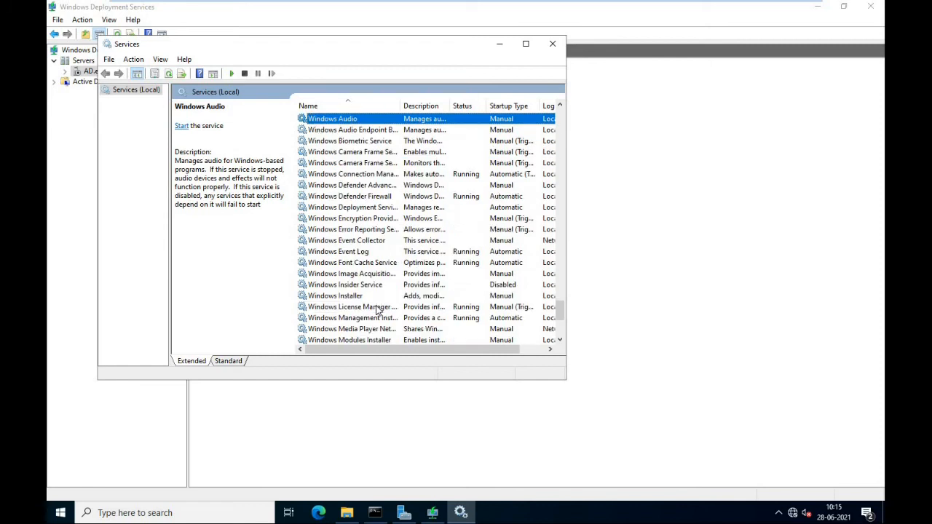
pyautogui.scroll(2, 378, 312)
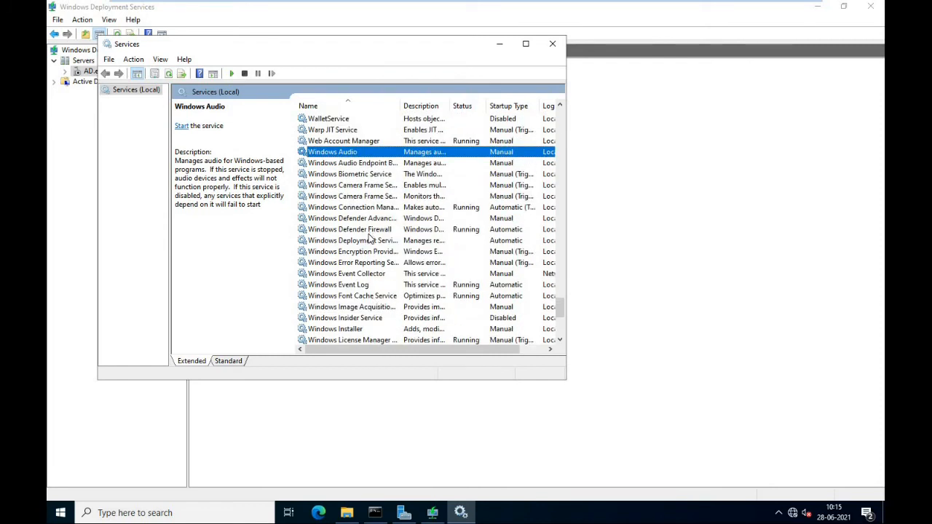
pyautogui.click(371, 241)
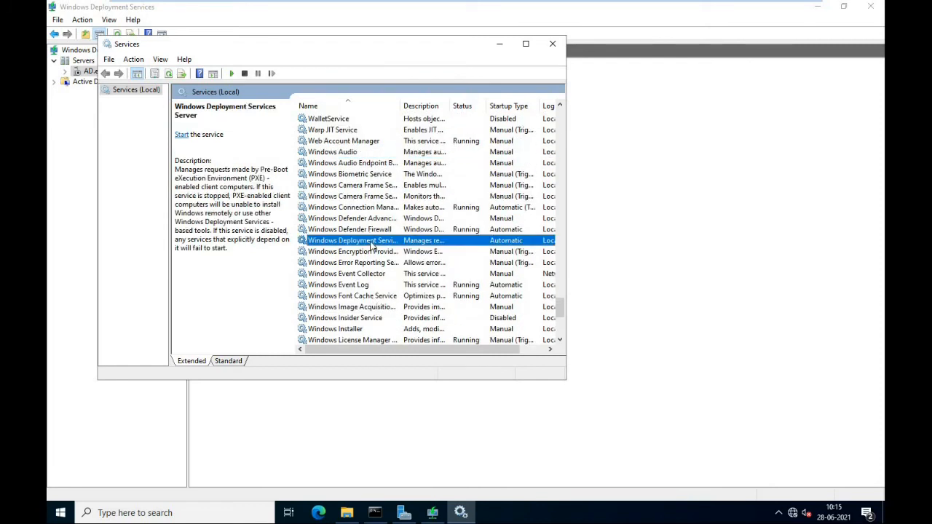
pyautogui.click(181, 135)
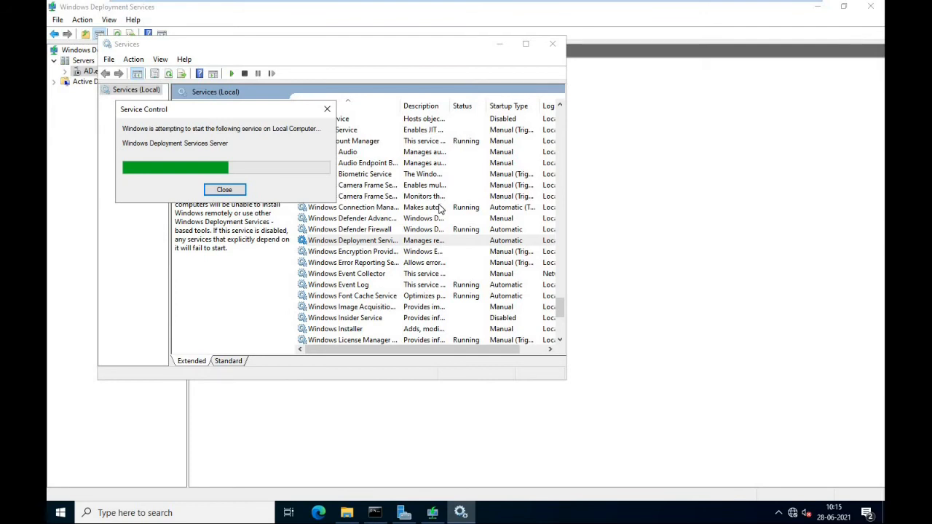
# Close and reopen the Windows Deployment Services console, then expand Servers and the AD.exe.com server node
pyautogui.click(870, 6)
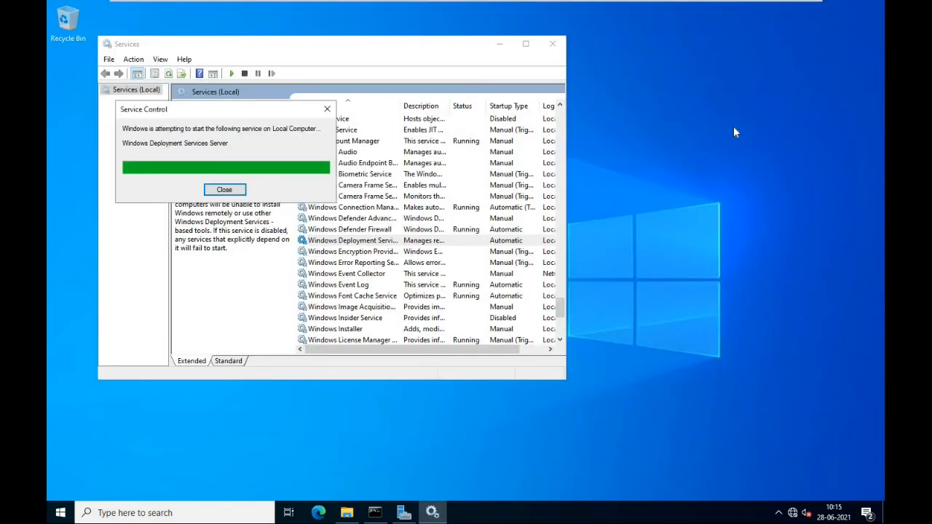
pyautogui.click(69, 517)
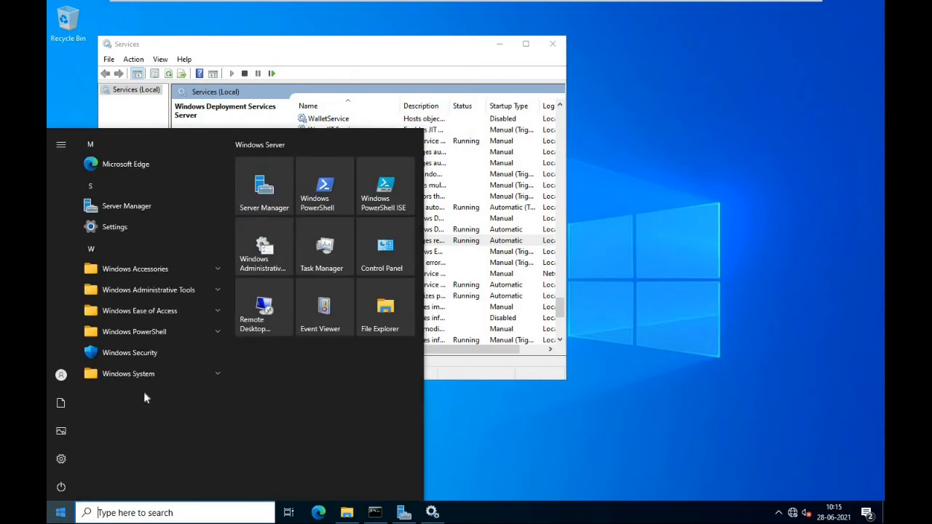
pyautogui.click(183, 290)
pyautogui.scroll(-7, 203, 376)
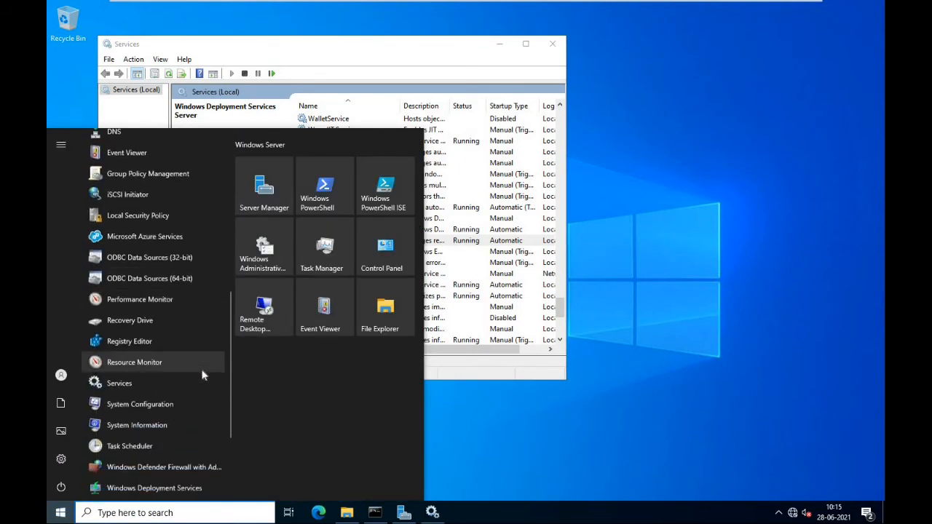
pyautogui.click(173, 356)
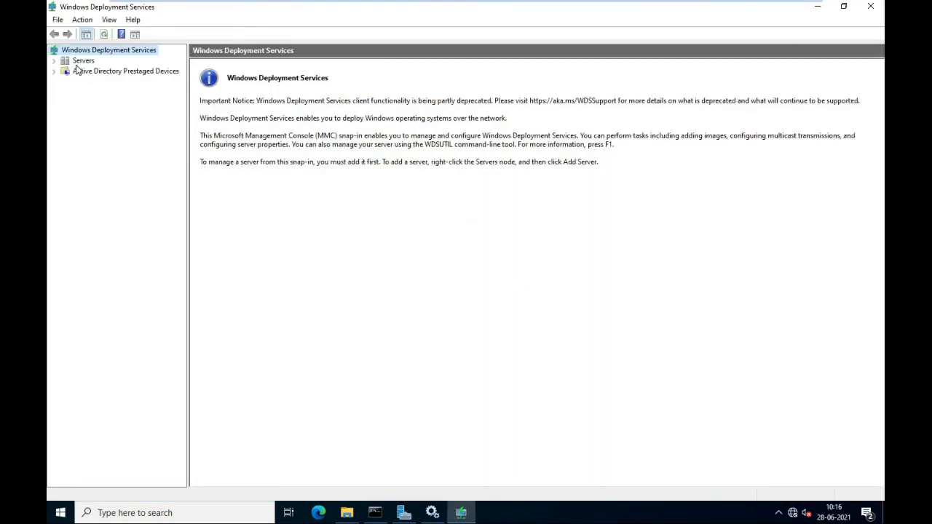
pyautogui.click(78, 62)
pyautogui.click(54, 61)
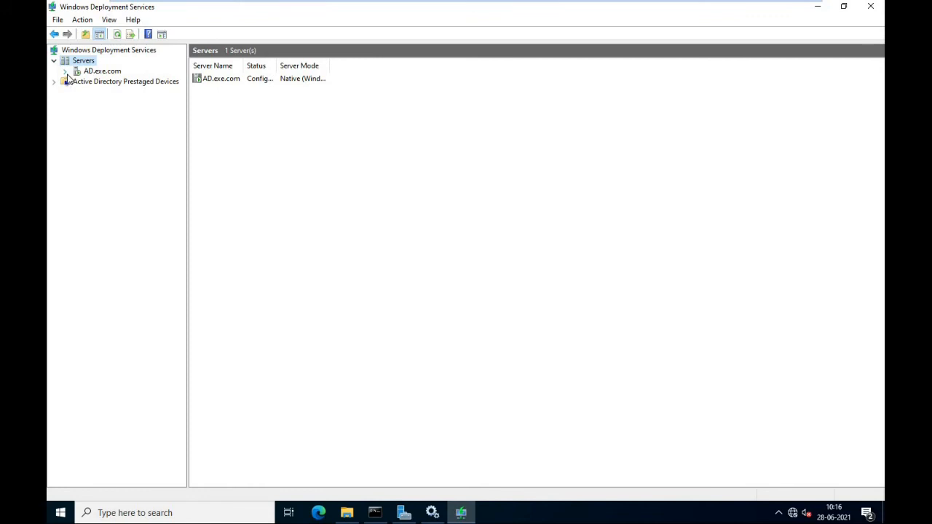
pyautogui.click(66, 72)
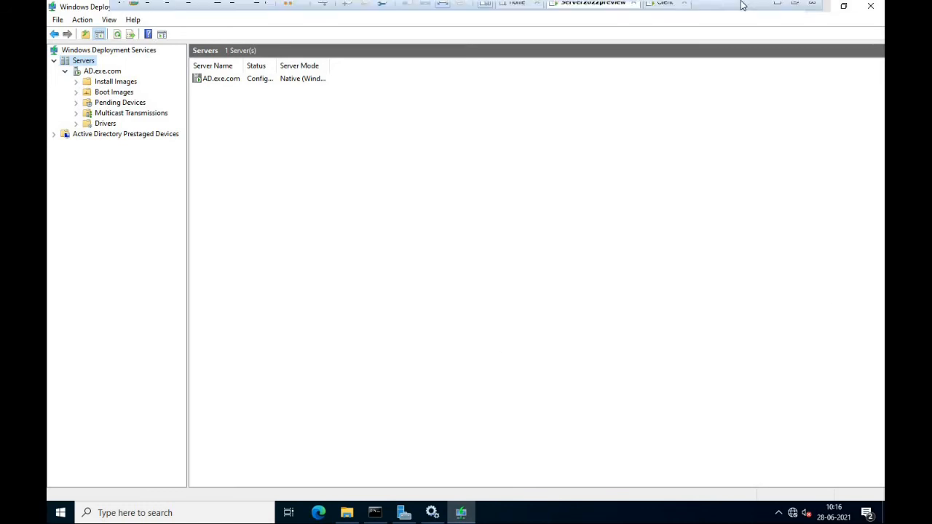
# Open the Server2022preview virtual machine's settings and browse for an ISO image for its CD/DVD drive
pyautogui.rightClick(591, 13)
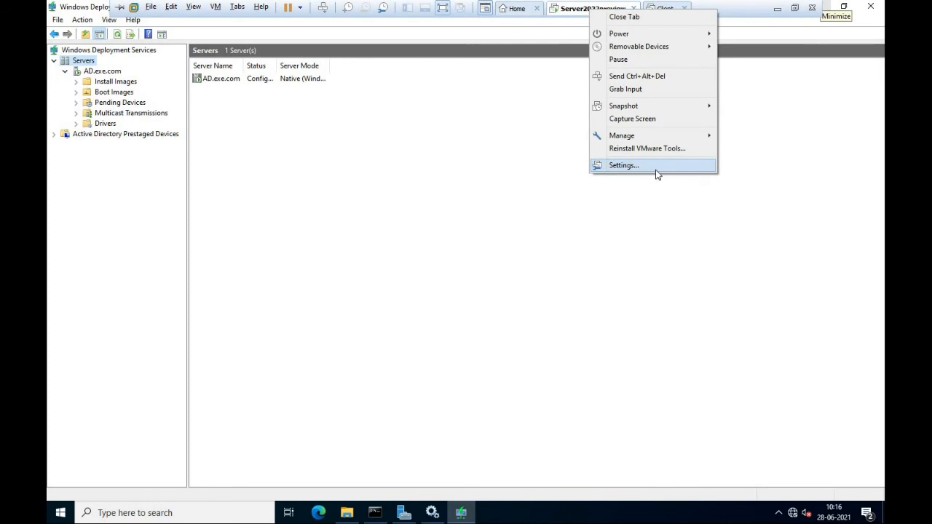
pyautogui.click(653, 173)
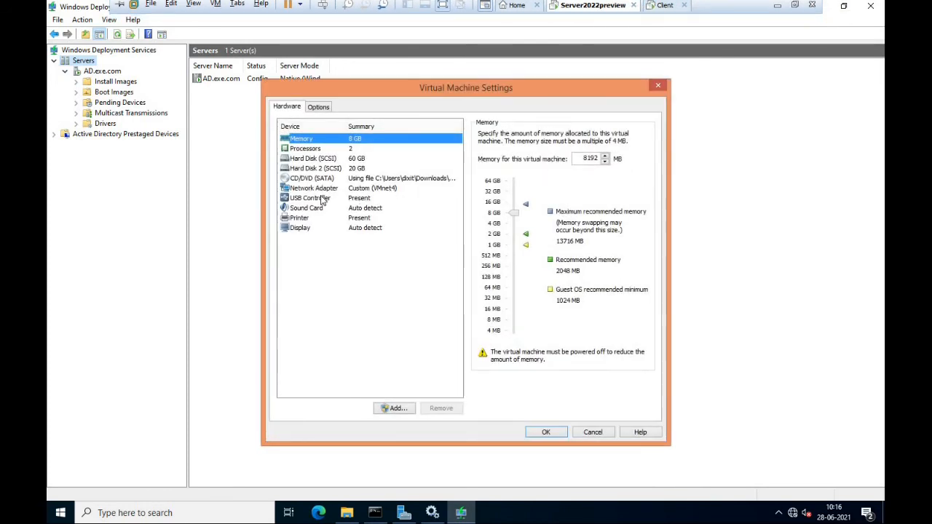
pyautogui.click(319, 182)
pyautogui.click(617, 218)
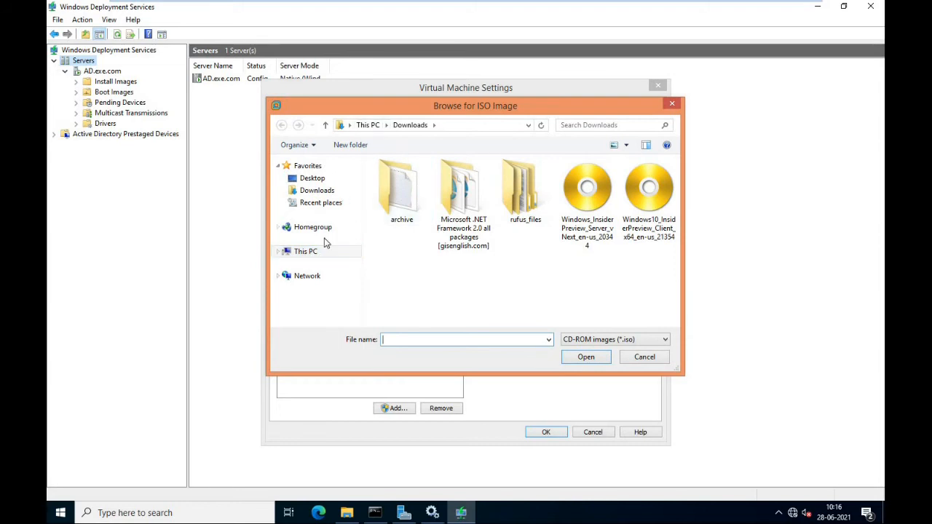
# Choose Win10-1803 from the Operating System folder on Local Disk (H:) as the CD/DVD ISO image and apply the virtual machine settings
pyautogui.click(313, 259)
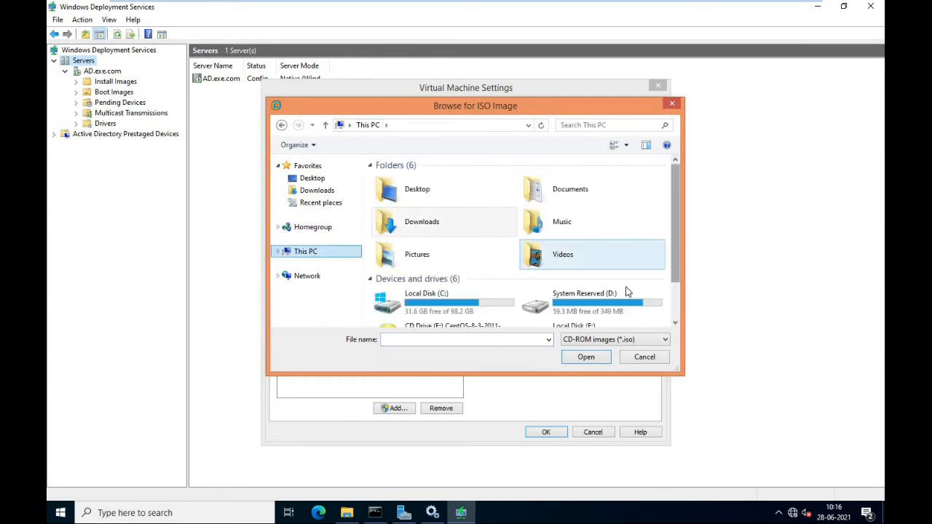
pyautogui.scroll(-2, 677, 266)
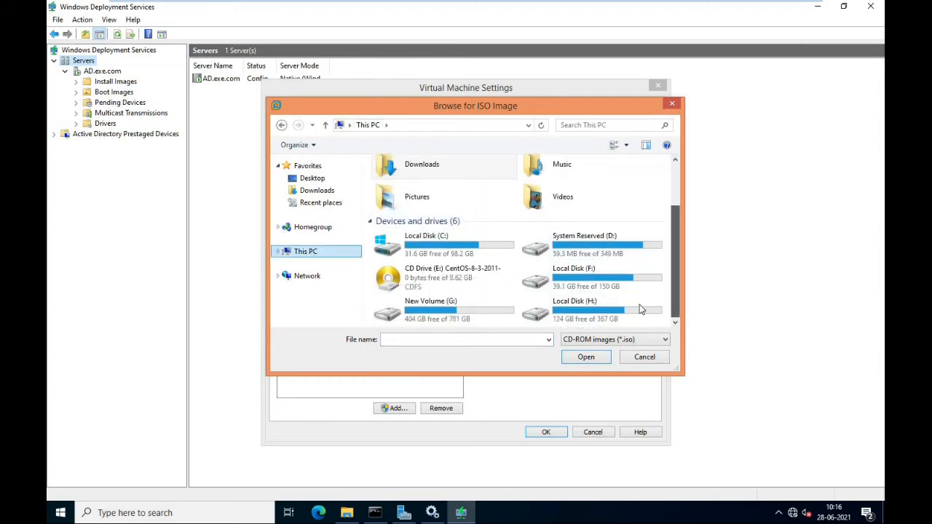
pyautogui.doubleClick(560, 309)
pyautogui.doubleClick(416, 289)
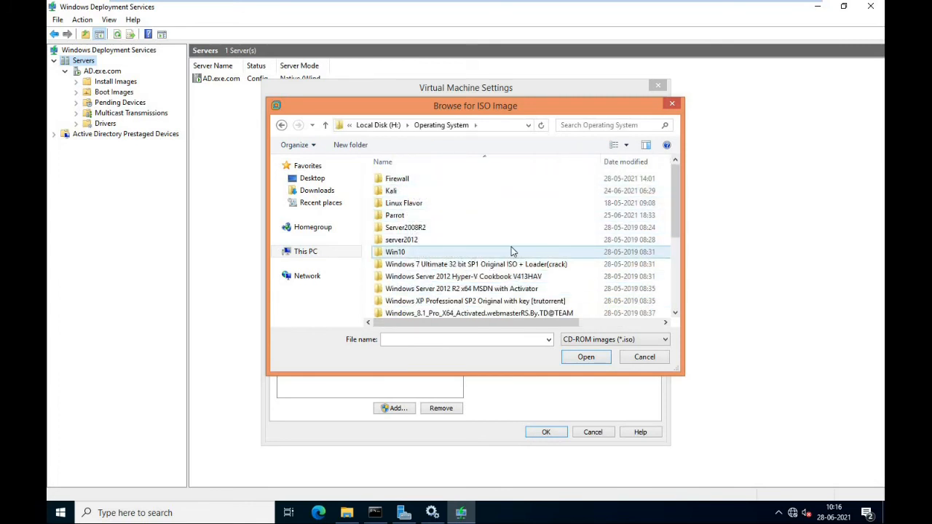
pyautogui.scroll(-1, 510, 251)
pyautogui.scroll(-3, 514, 251)
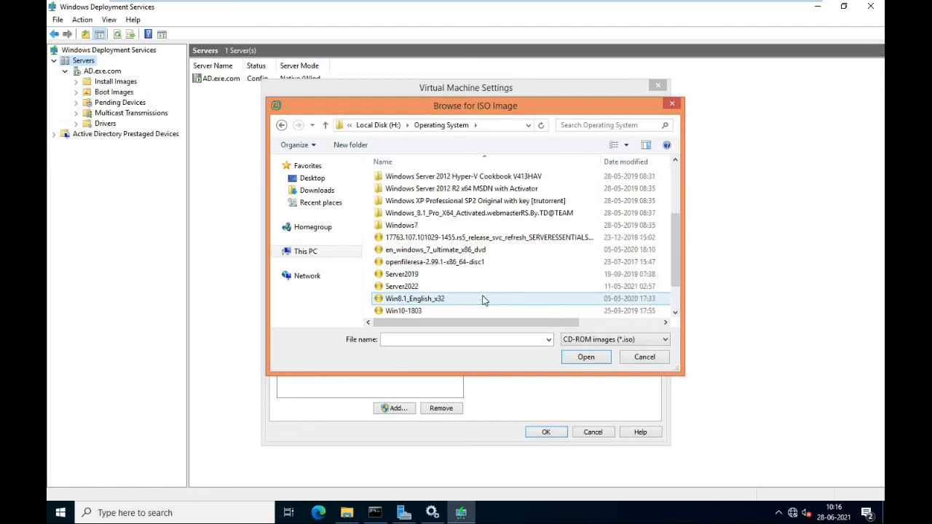
pyautogui.click(404, 274)
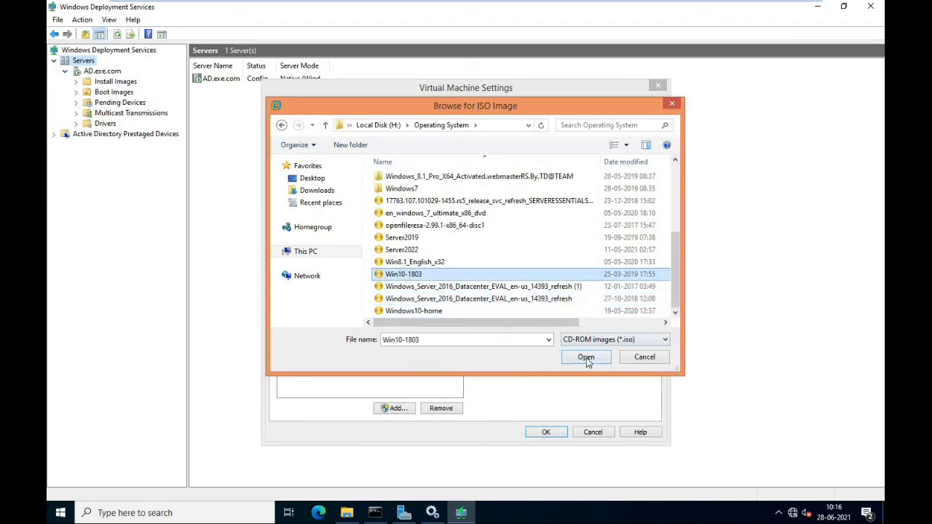
pyautogui.click(586, 358)
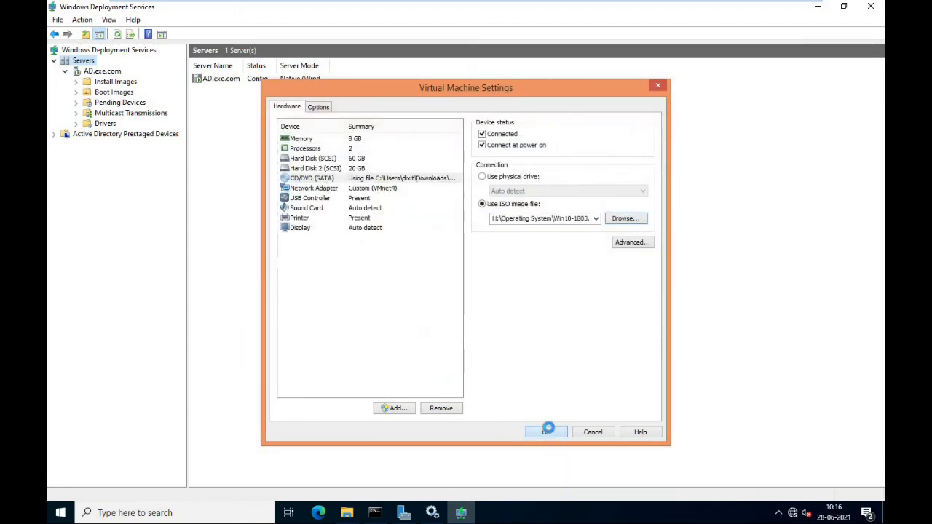
pyautogui.click(548, 432)
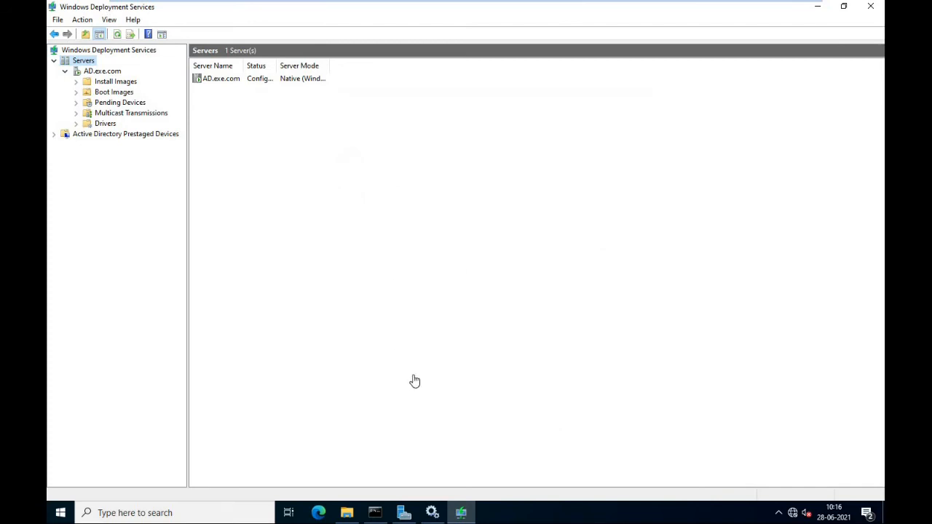
# Open DVD Drive (D:) in a new File Explorer window and copy all the files and folders on the disc
pyautogui.press('super+e')
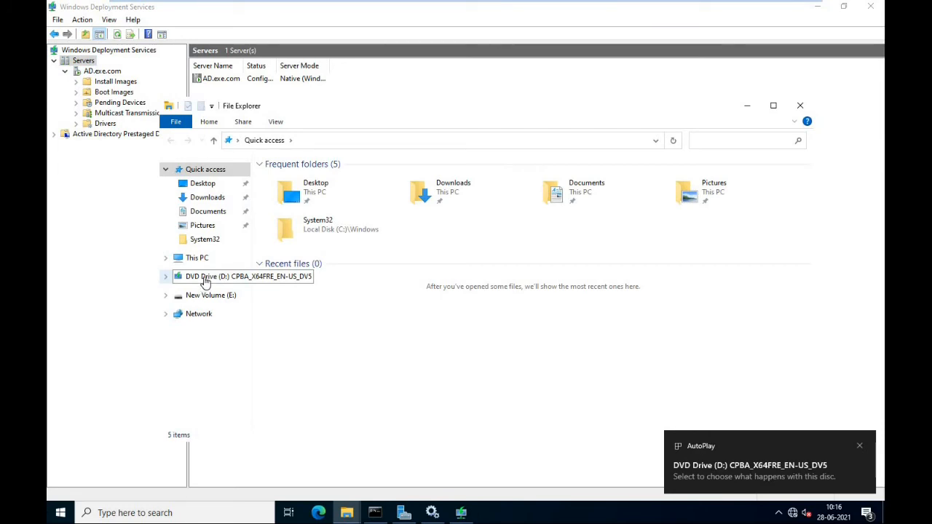
pyautogui.click(193, 259)
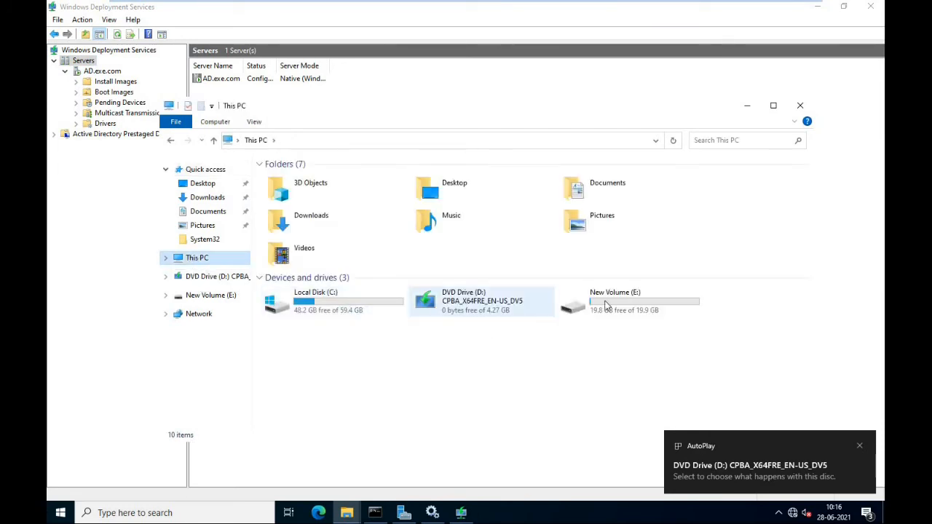
pyautogui.click(474, 309)
pyautogui.rightClick(475, 309)
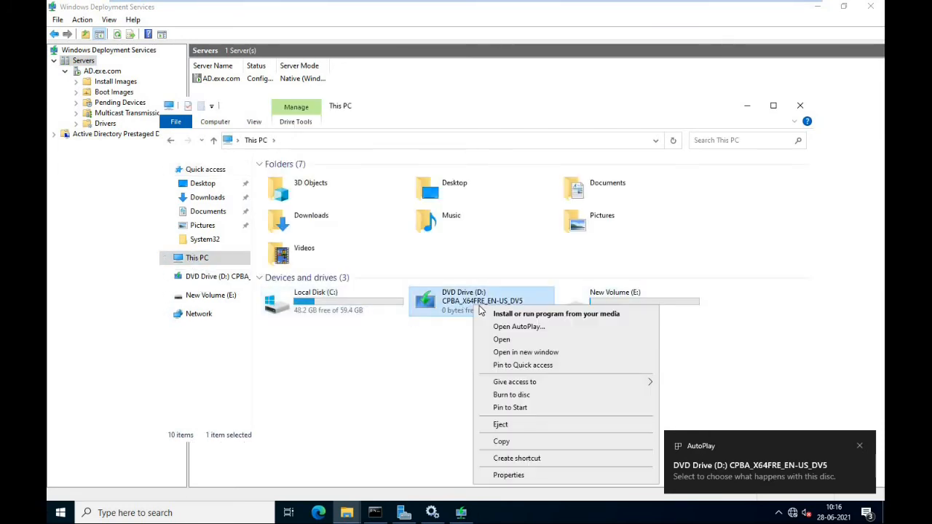
pyautogui.click(524, 353)
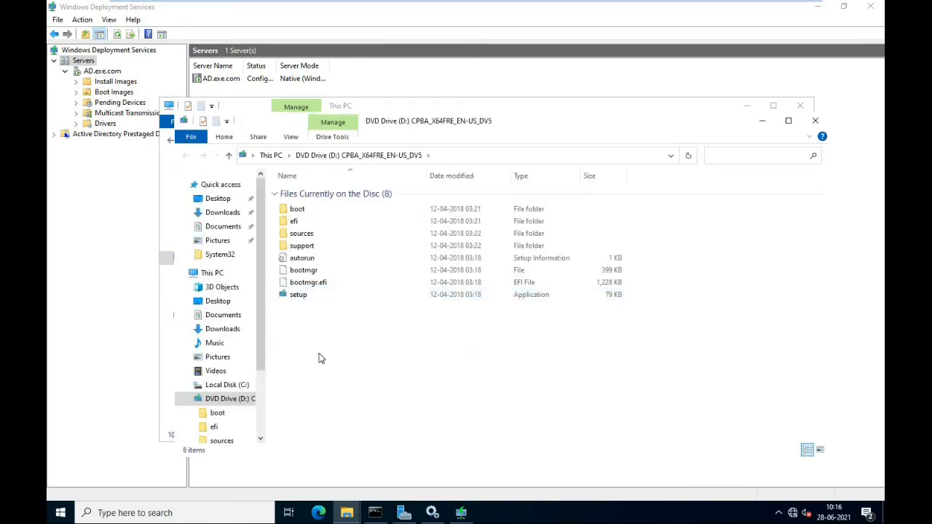
pyautogui.hotkey('ctrl', 'a')
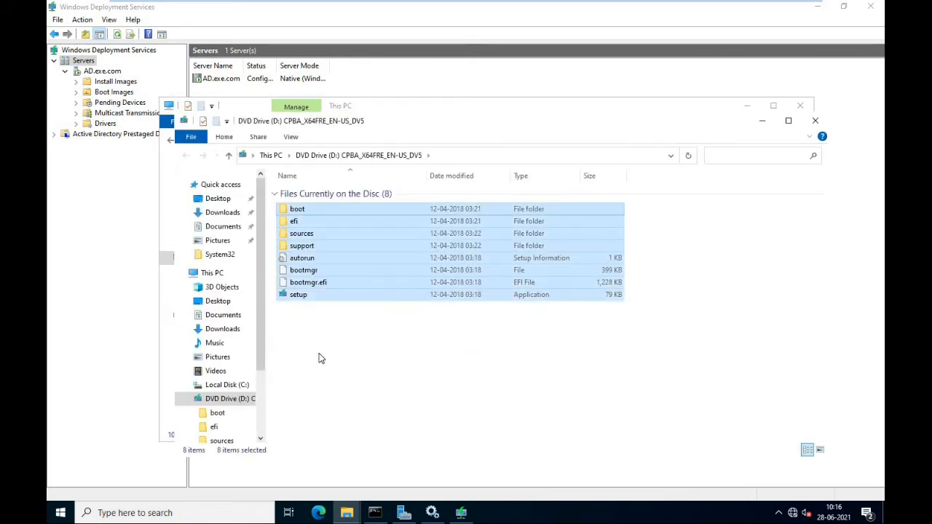
# Create a folder named Win10 on New Volume (E:) and paste the copied disc contents into it
pyautogui.click(212, 273)
pyautogui.doubleClick(638, 313)
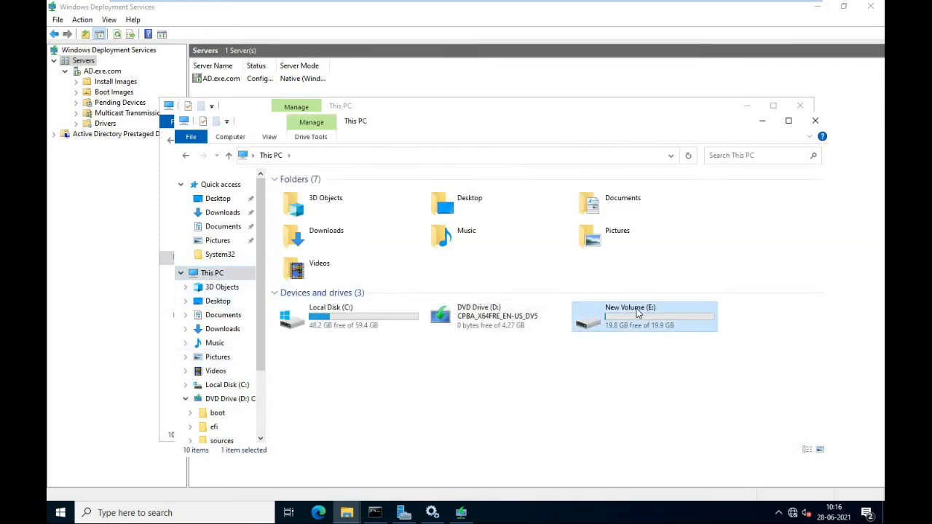
pyautogui.rightClick(379, 287)
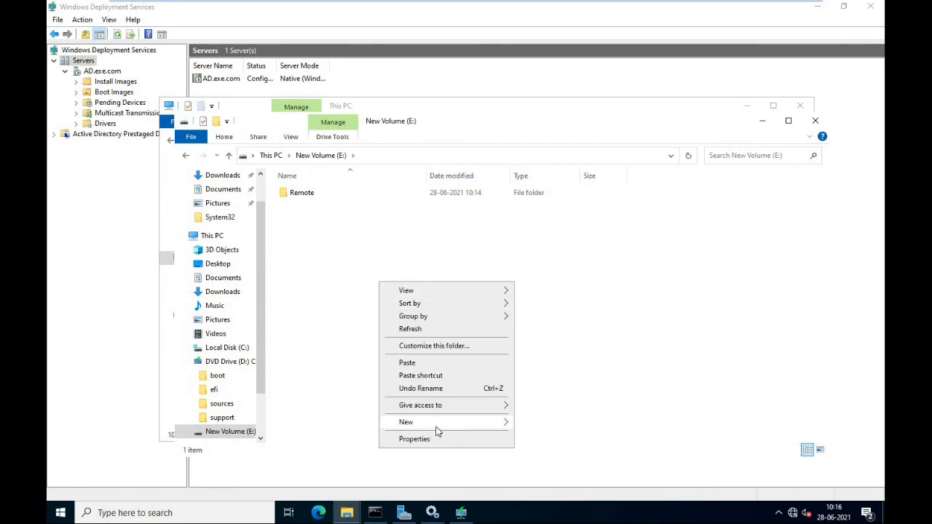
pyautogui.moveTo(438, 428)
pyautogui.click(545, 424)
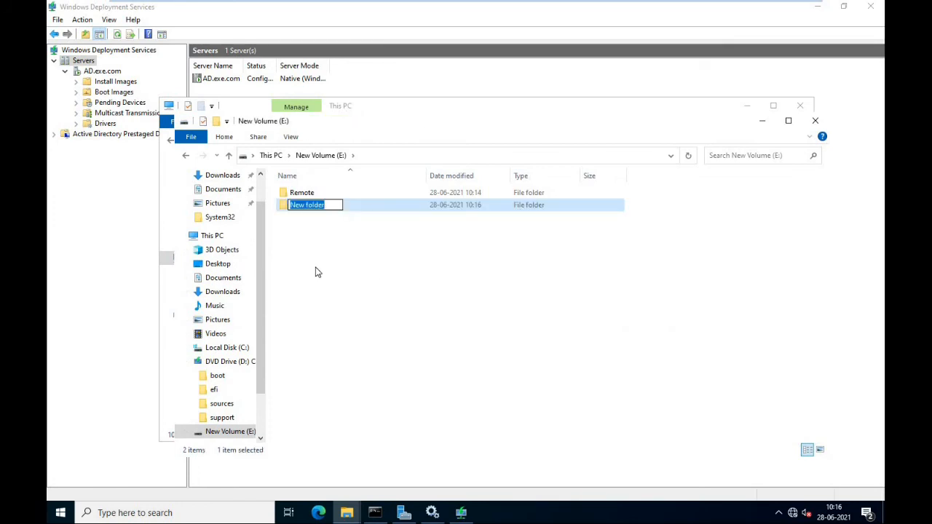
pyautogui.write('Win10')
pyautogui.press('Return')
pyautogui.press('Return')
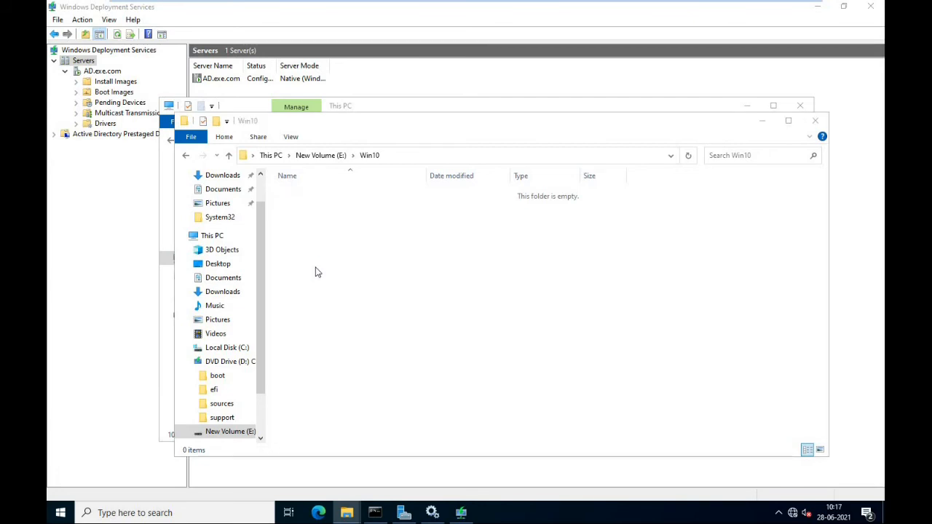
pyautogui.click(177, 175)
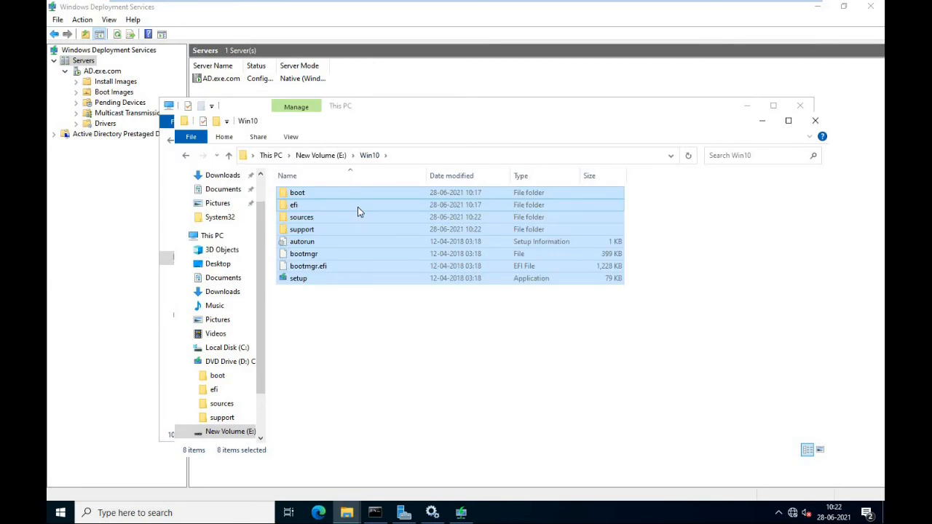
# Back in Windows Deployment Services, start adding an install image to AD.exe.com and create an image group named Window10 for it
pyautogui.click(106, 178)
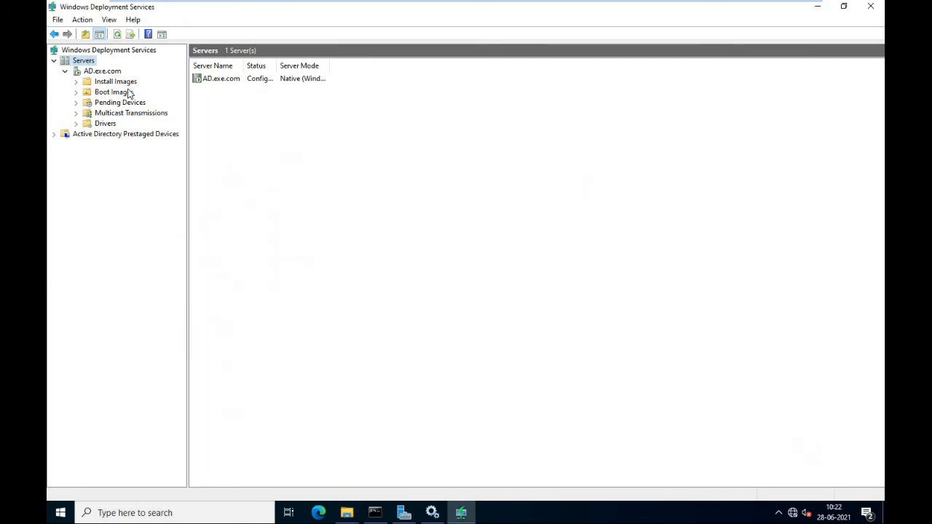
pyautogui.click(129, 83)
pyautogui.rightClick(129, 83)
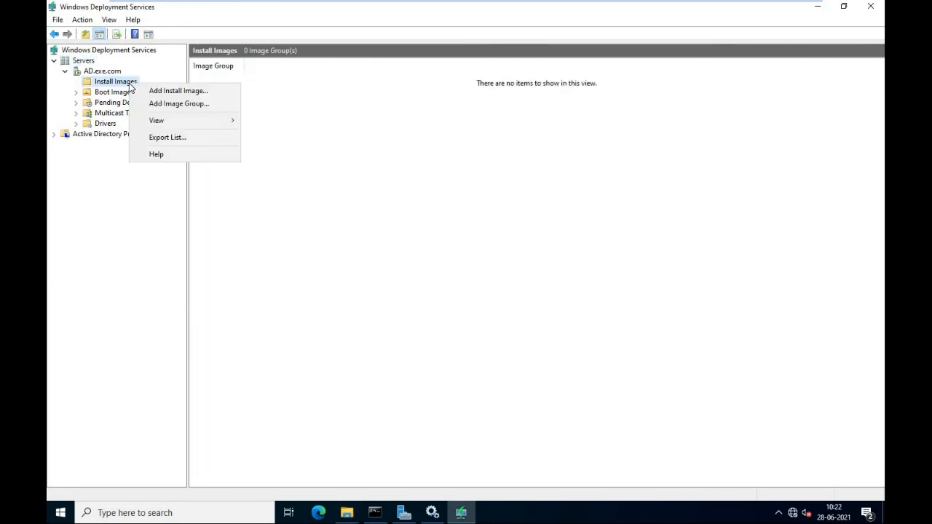
pyautogui.click(169, 91)
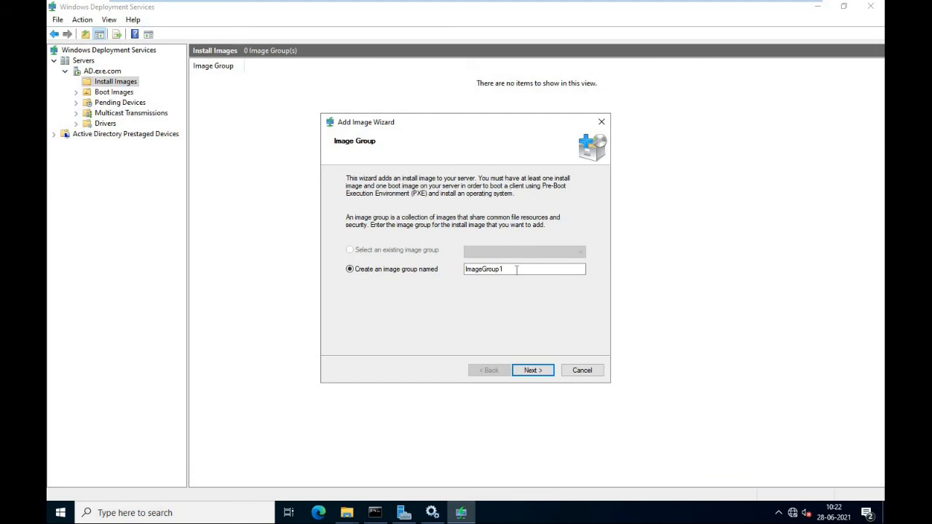
pyautogui.moveTo(524, 270); pyautogui.dragTo(444, 261)
pyautogui.write('Window10')
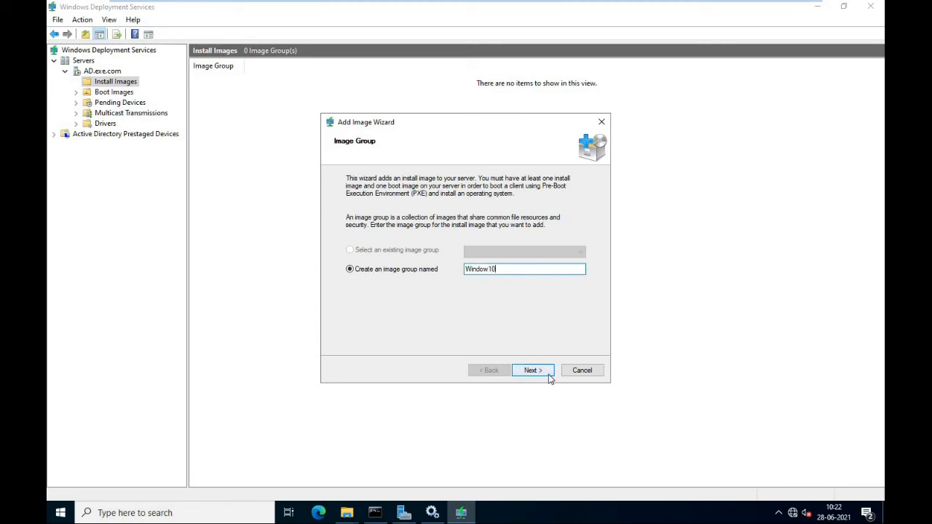
pyautogui.click(533, 370)
# Choose install.wim from the sources folder of Win10 on New Volume (E:) as the install image file
pyautogui.click(582, 223)
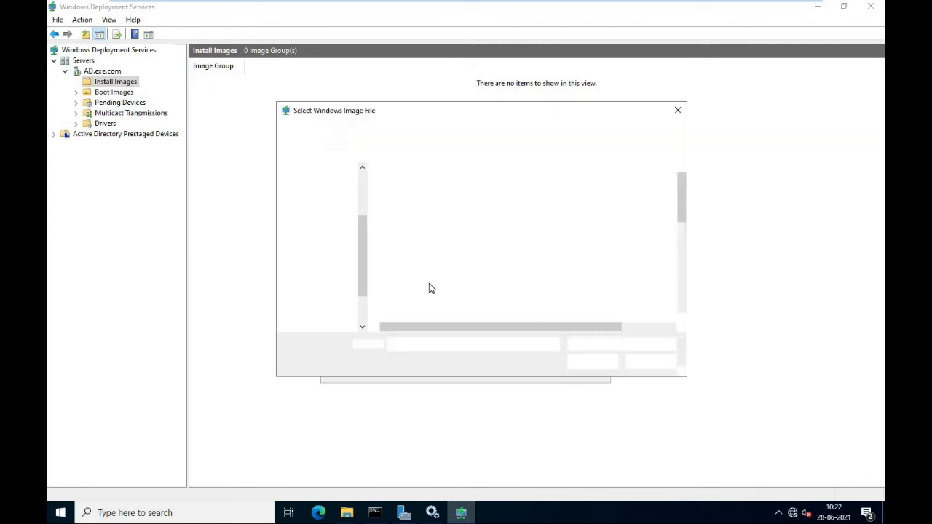
pyautogui.click(335, 315)
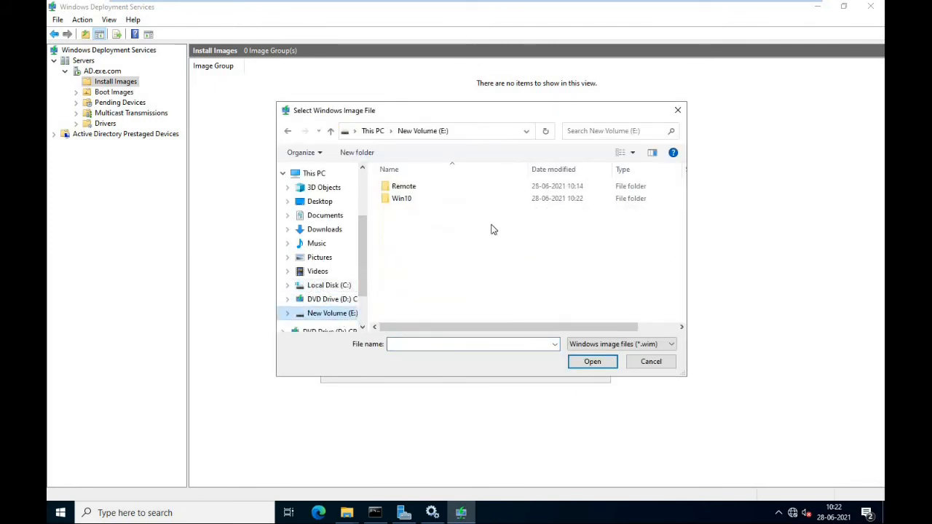
pyautogui.click(400, 198)
pyautogui.doubleClick(400, 198)
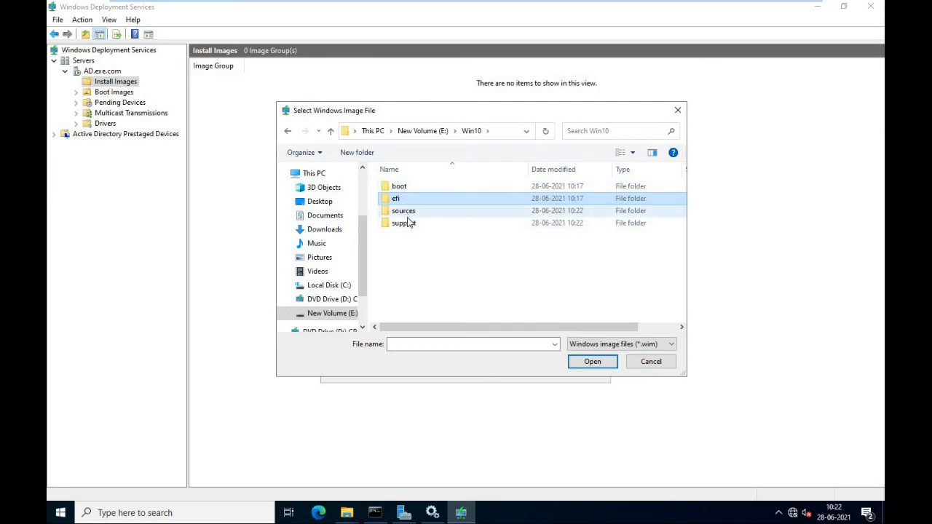
pyautogui.doubleClick(402, 211)
pyautogui.scroll(-3, 455, 240)
pyautogui.click(416, 308)
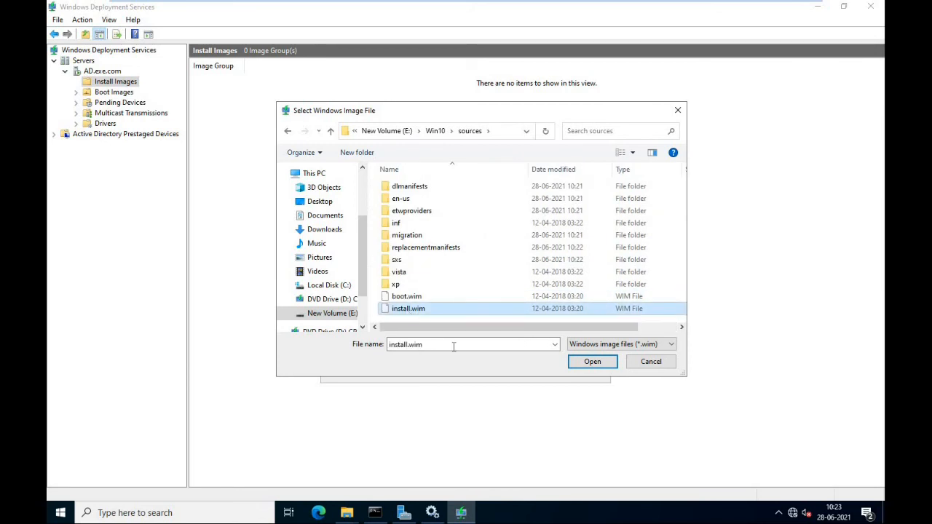
pyautogui.click(598, 366)
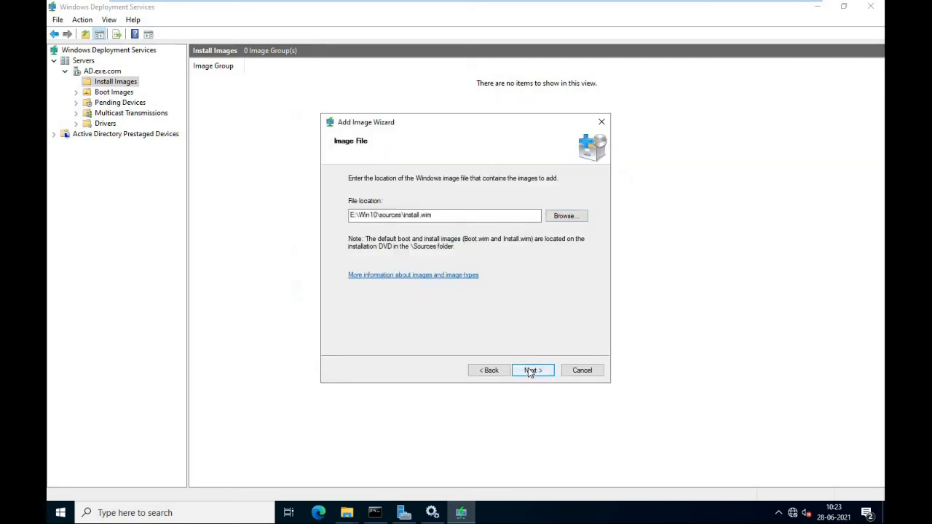
# Limit the install images to Windows 10 Enterprise and Windows 10 Enterprise N by deselecting every other edition in install.wim
pyautogui.click(531, 372)
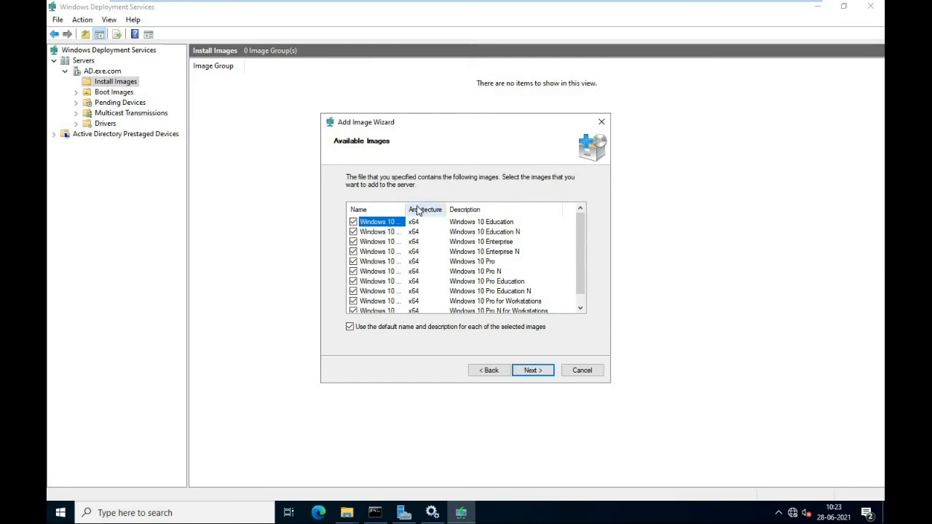
pyautogui.moveTo(405, 209); pyautogui.dragTo(429, 209)
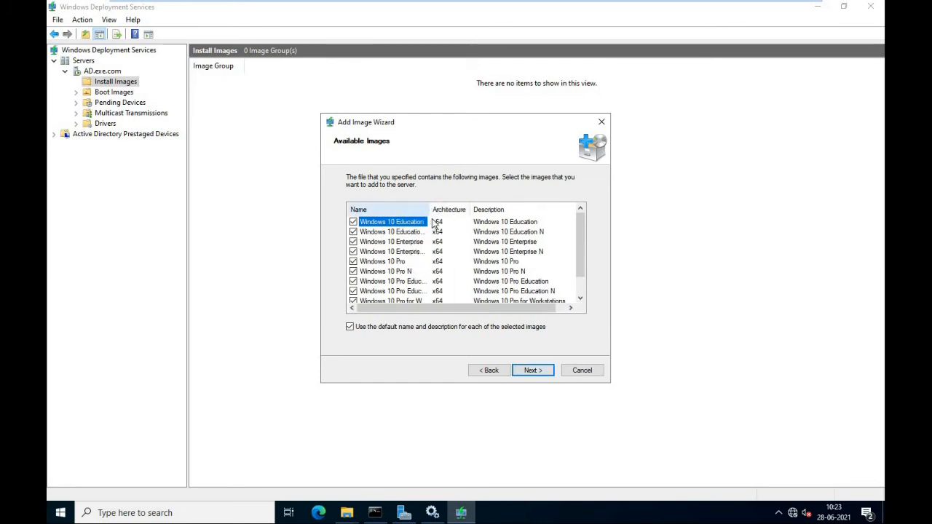
pyautogui.click(353, 223)
pyautogui.click(353, 232)
pyautogui.click(353, 262)
pyautogui.click(354, 271)
pyautogui.click(354, 281)
pyautogui.click(353, 292)
pyautogui.click(353, 301)
pyautogui.scroll(-1, 354, 303)
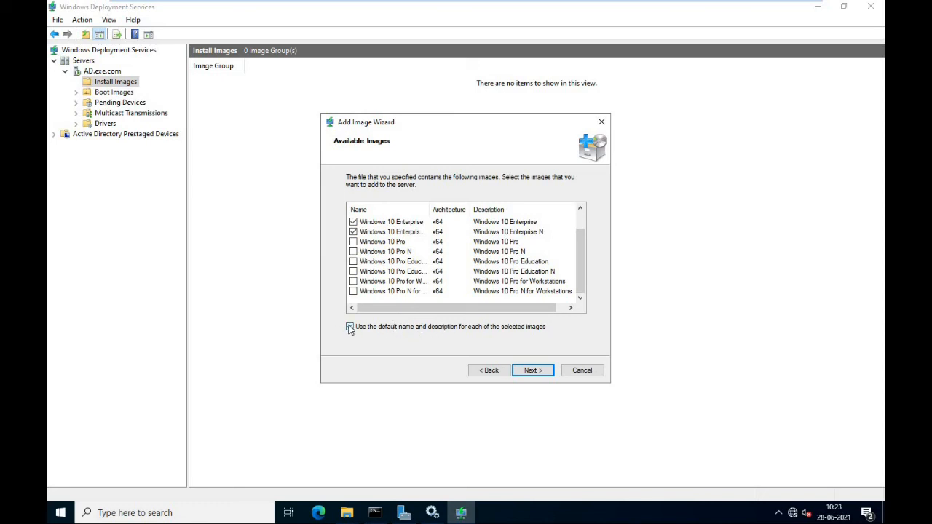
# Add the selected install images to the server with their default names and descriptions, and finish the wizard
pyautogui.click(532, 371)
pyautogui.click(539, 372)
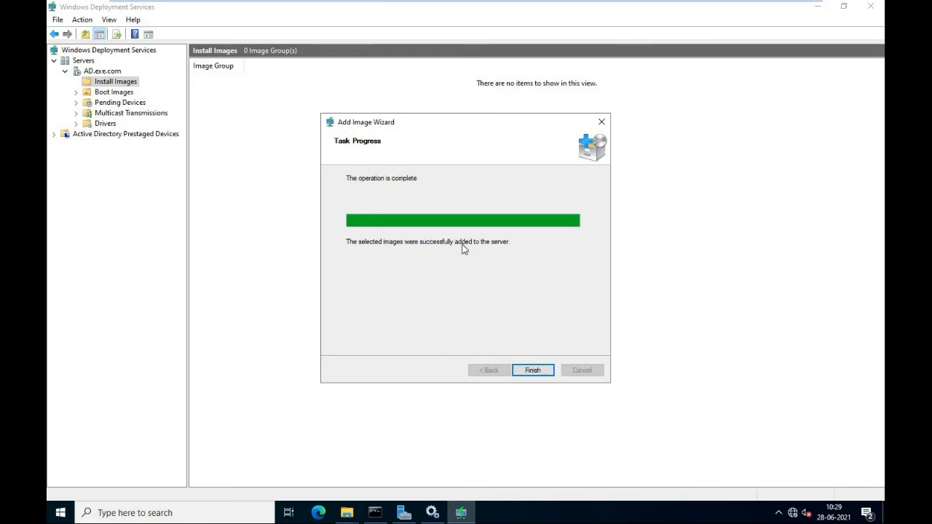
pyautogui.click(541, 371)
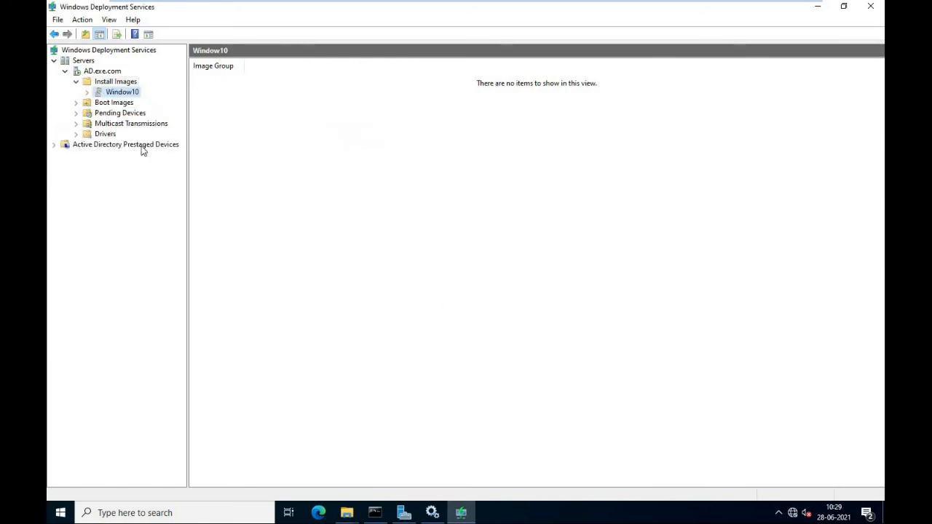
# Start adding a boot image to AD.exe.com and choose boot.wim from the sources folder of Win10 on New Volume (E:)
pyautogui.click(118, 104)
pyautogui.rightClick(120, 108)
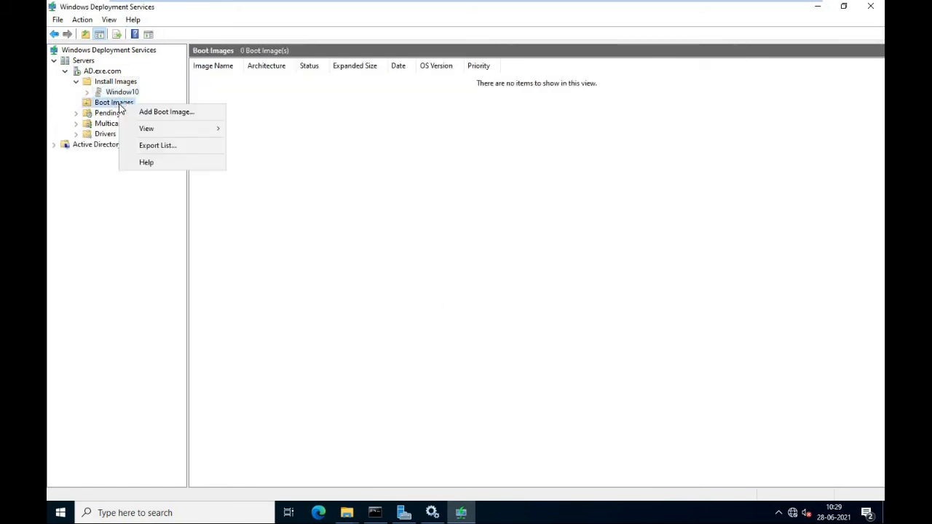
pyautogui.click(161, 114)
pyautogui.click(571, 224)
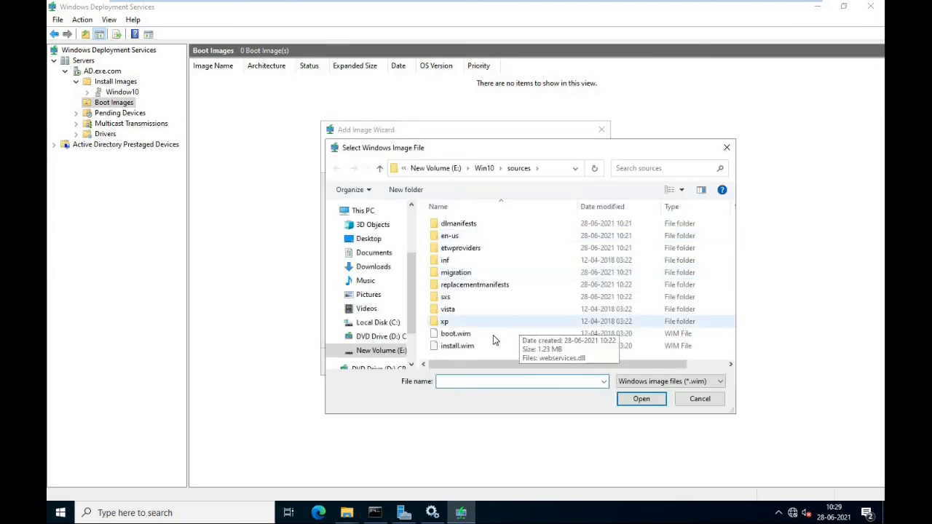
pyautogui.click(458, 334)
pyautogui.click(641, 399)
pyautogui.click(532, 363)
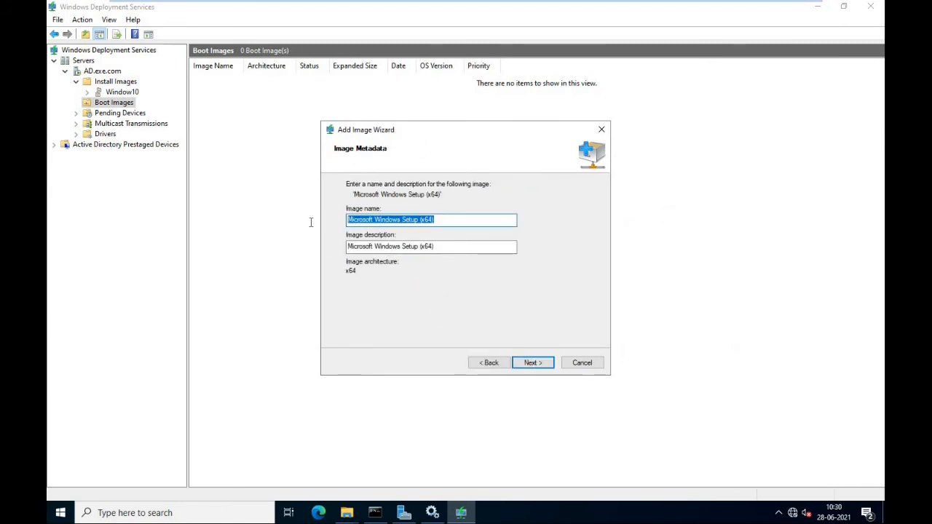
# Name the boot image Windows10BootImage, add it to the server and finish the wizard
pyautogui.write('Wi')
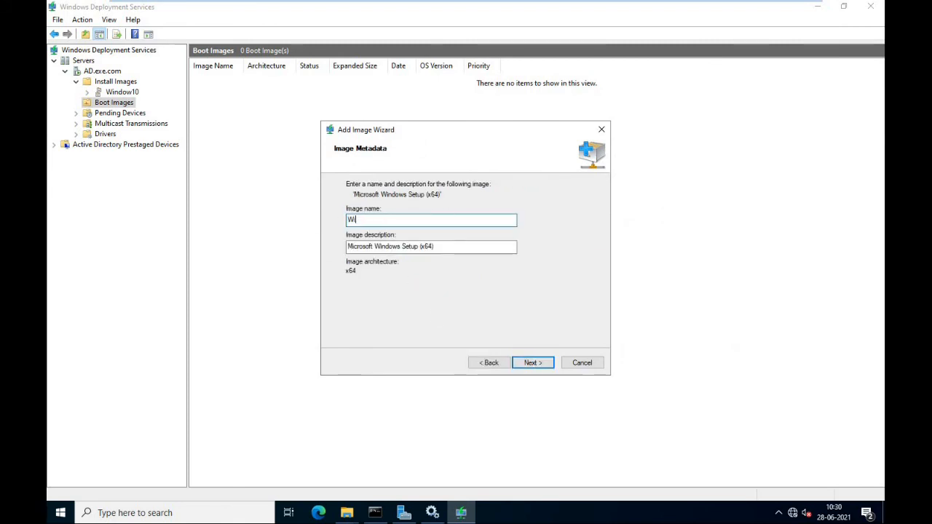
pyautogui.write('ndows10')
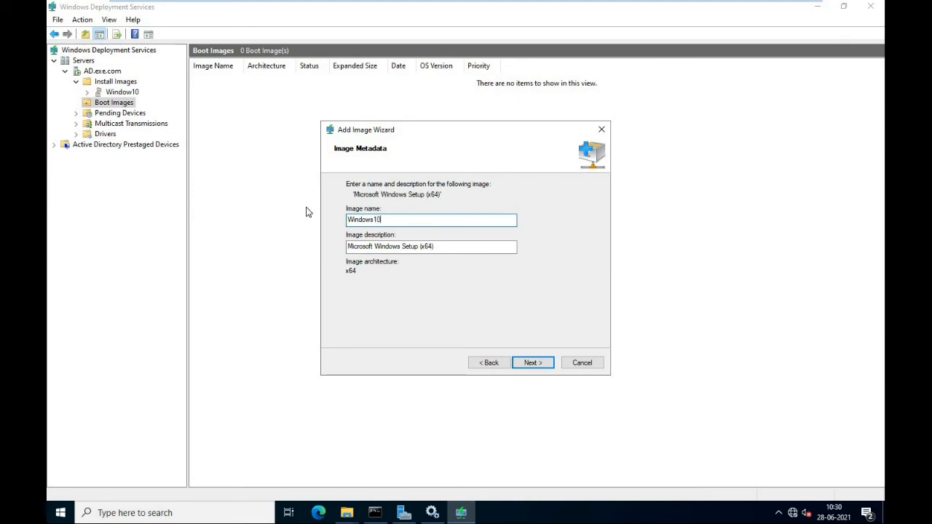
pyautogui.write('BootImage')
pyautogui.click(530, 363)
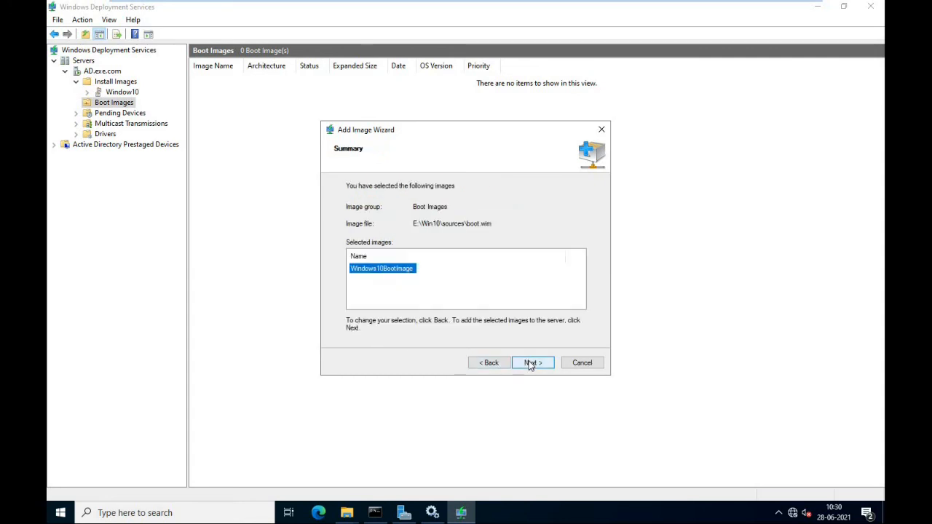
pyautogui.click(532, 363)
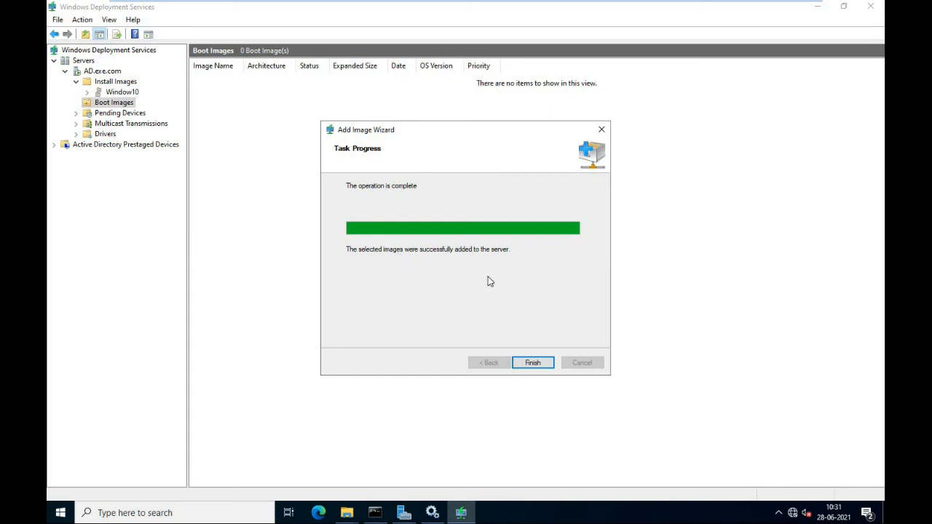
pyautogui.click(537, 365)
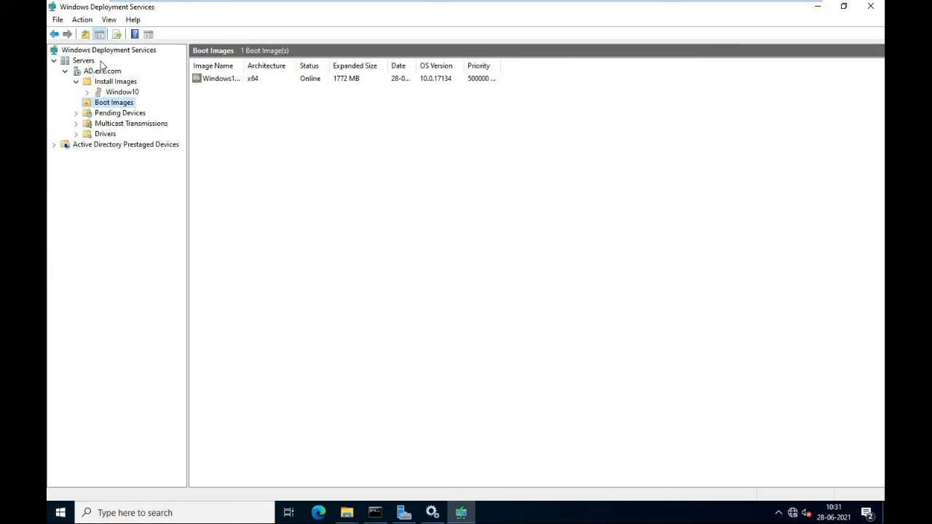
# In VMware Workstation, close the Client virtual machine and power it off
pyautogui.moveTo(524, 3)
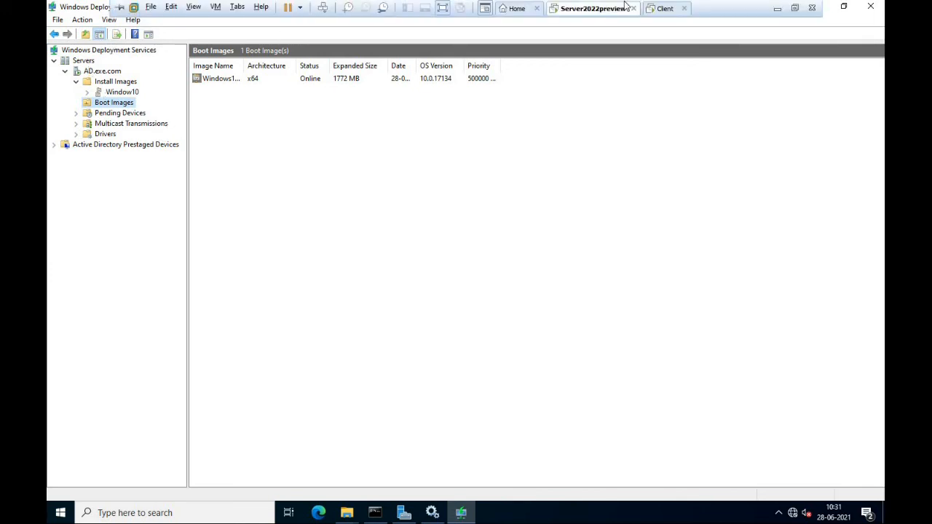
pyautogui.click(684, 8)
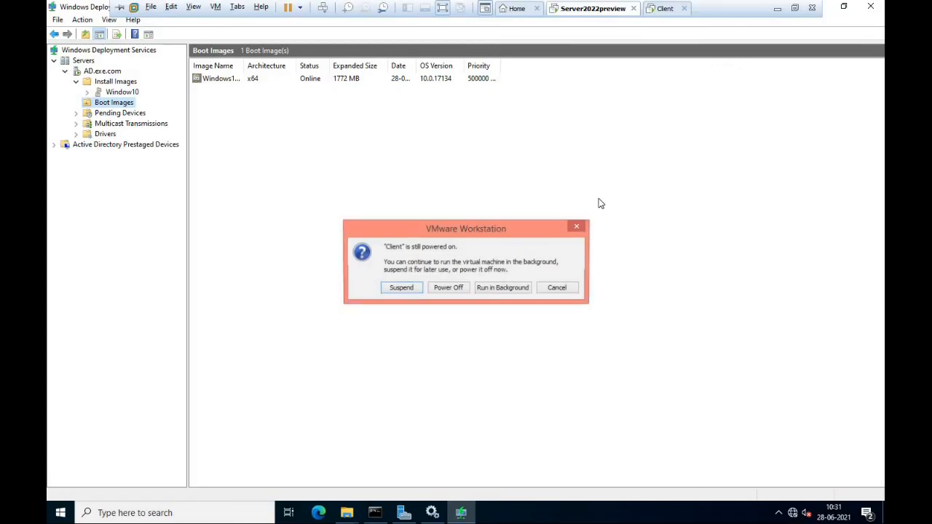
pyautogui.click(457, 288)
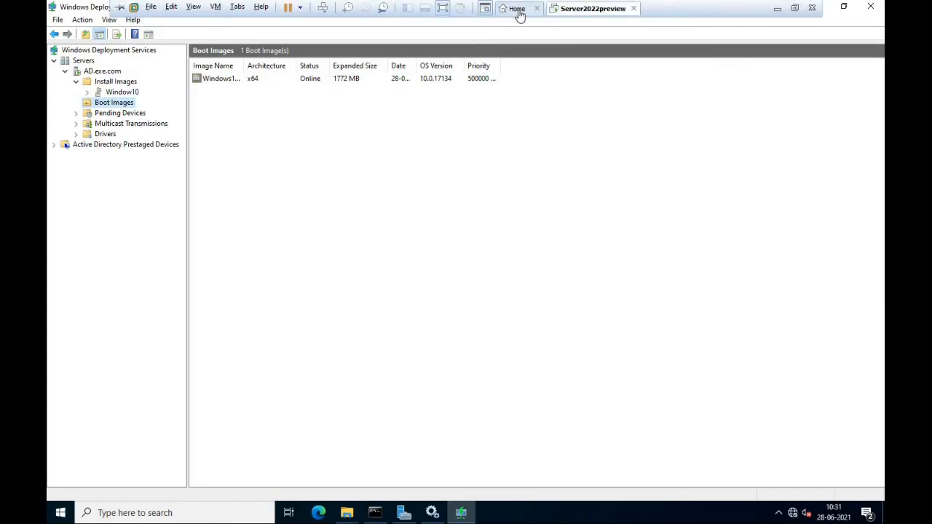
# Open the testmachine virtual machine and connect its network adapter to the custom virtual network VMnet4
pyautogui.click(517, 8)
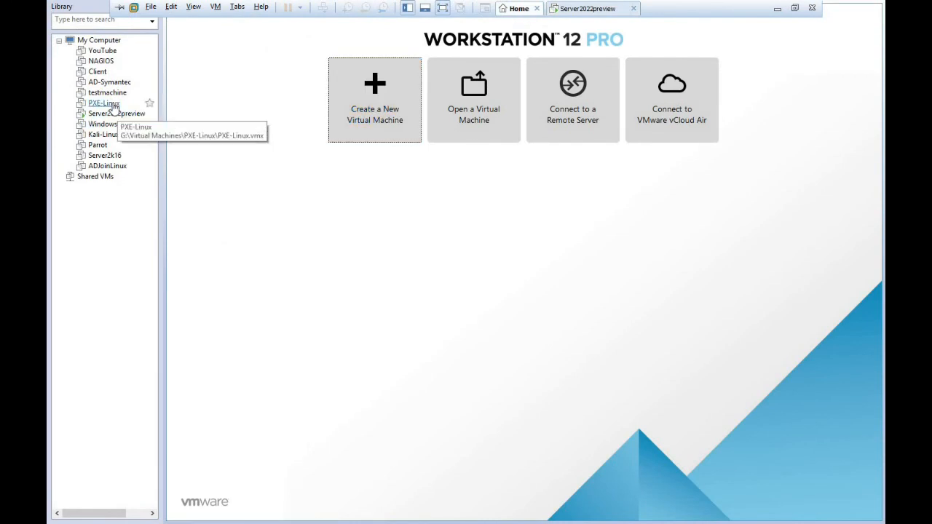
pyautogui.click(107, 94)
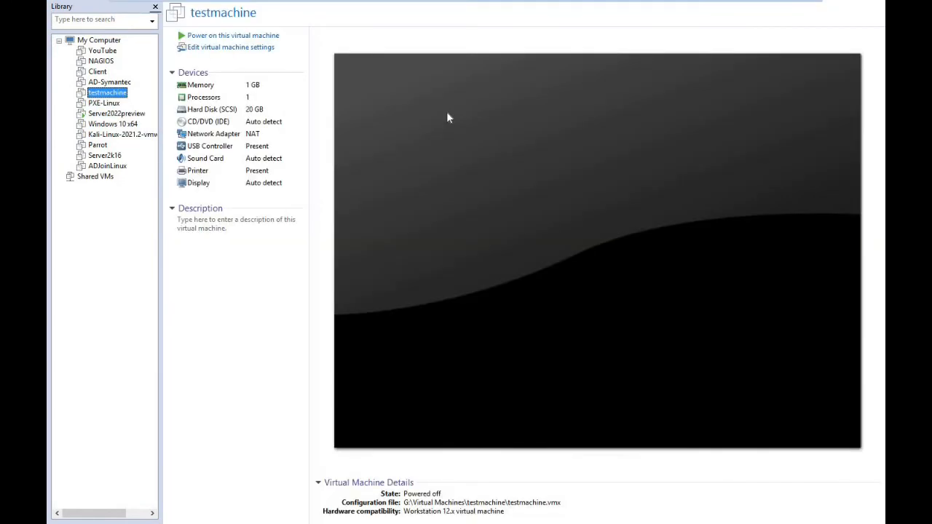
pyautogui.click(225, 51)
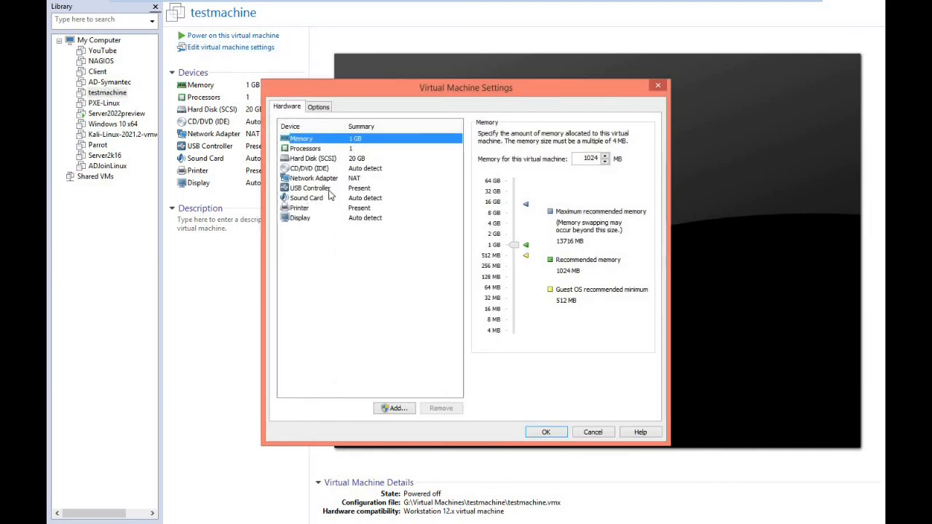
pyautogui.click(336, 170)
pyautogui.click(329, 178)
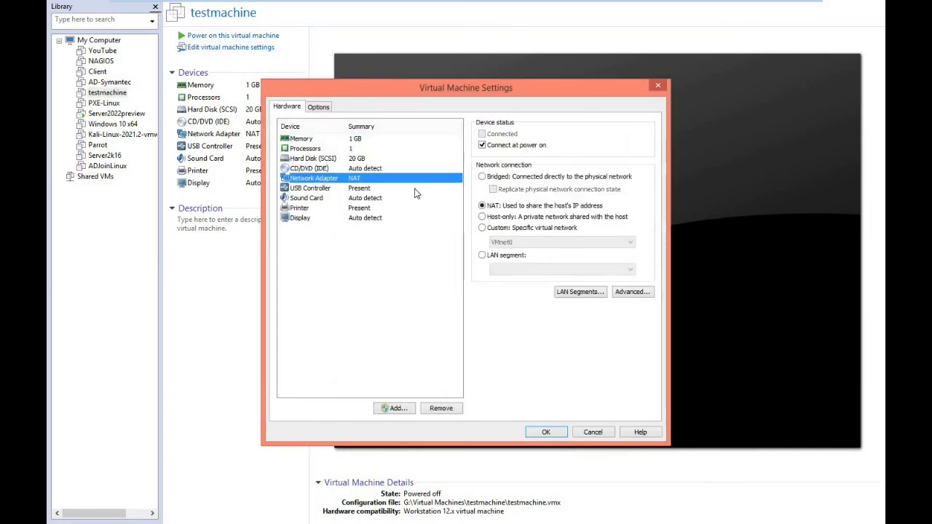
pyautogui.click(484, 228)
pyautogui.click(503, 242)
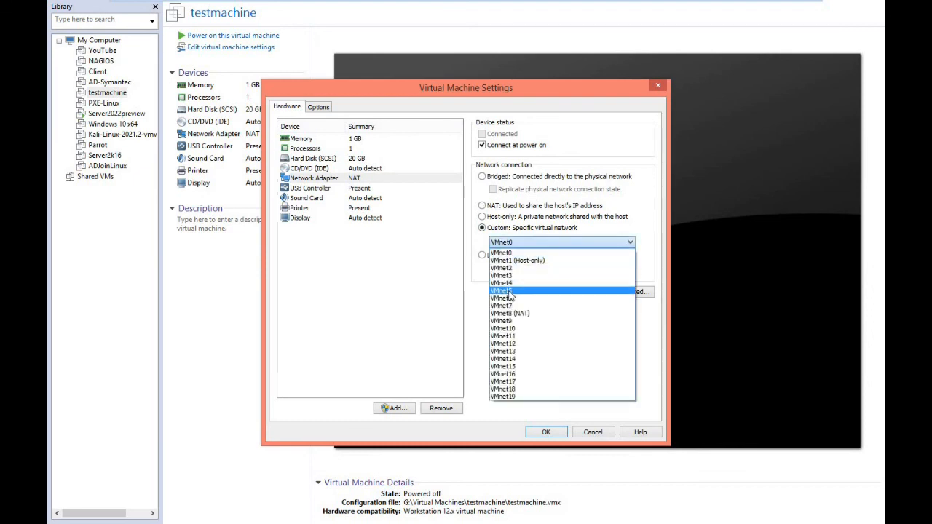
pyautogui.click(507, 283)
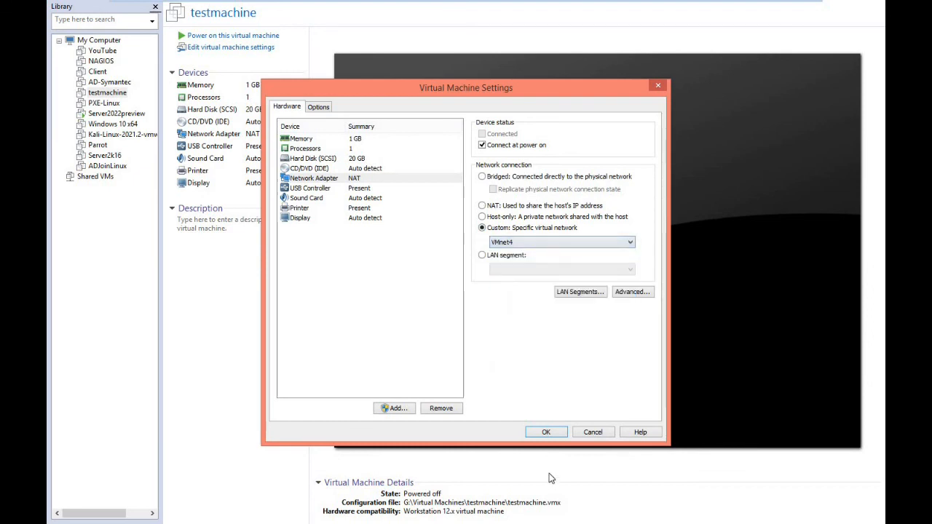
pyautogui.click(546, 433)
# Power on testmachine, dismiss the removable devices hint and start the network service boot from the deployment server
pyautogui.click(216, 36)
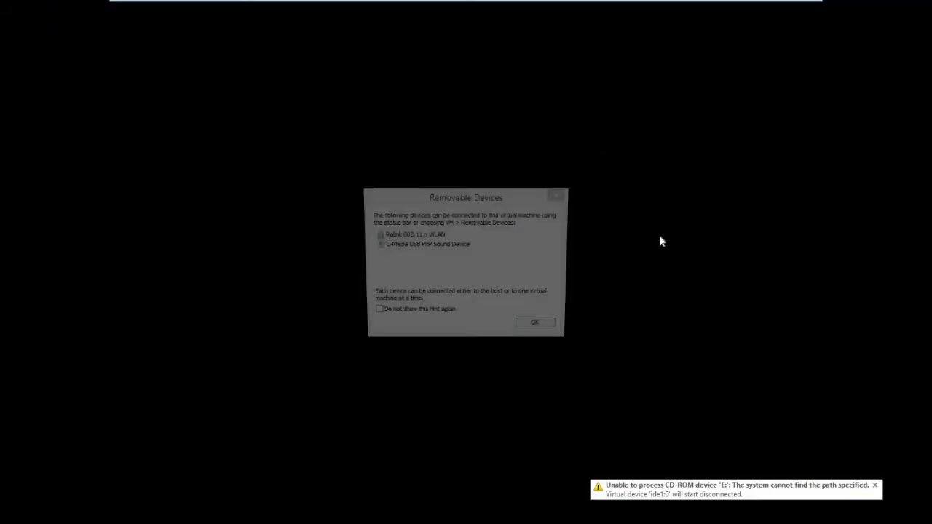
pyautogui.click(553, 195)
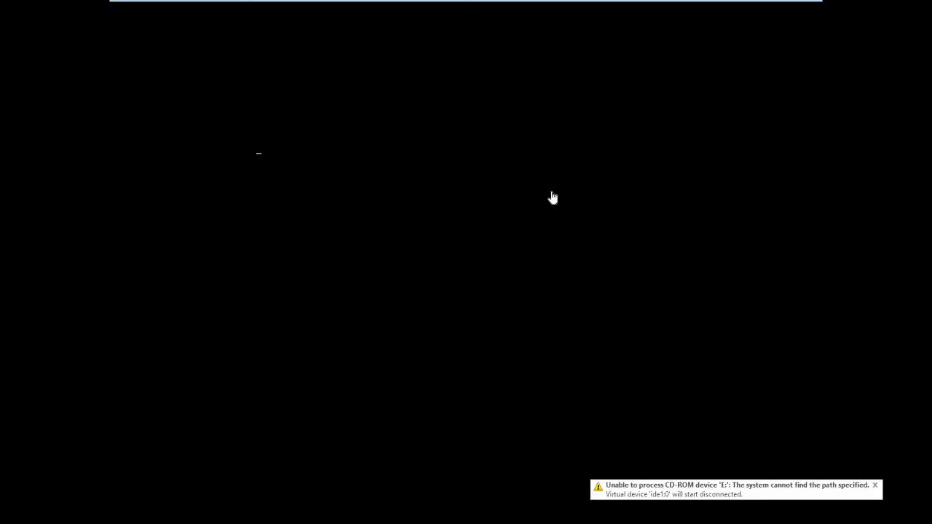
pyautogui.click(553, 197)
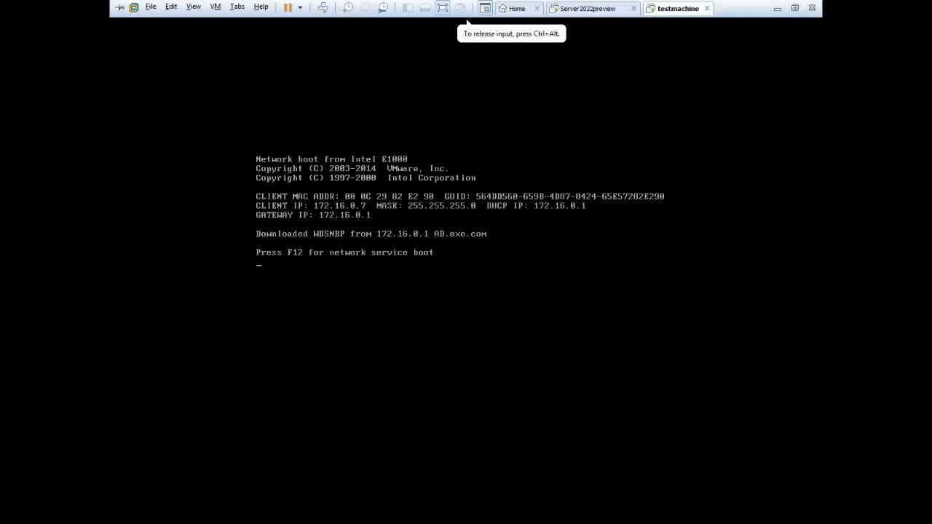
pyautogui.press('F12')
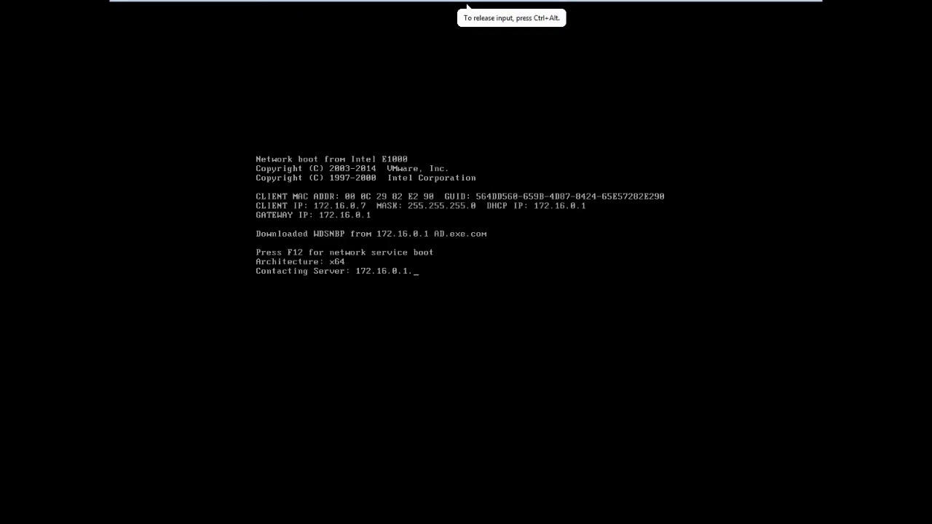